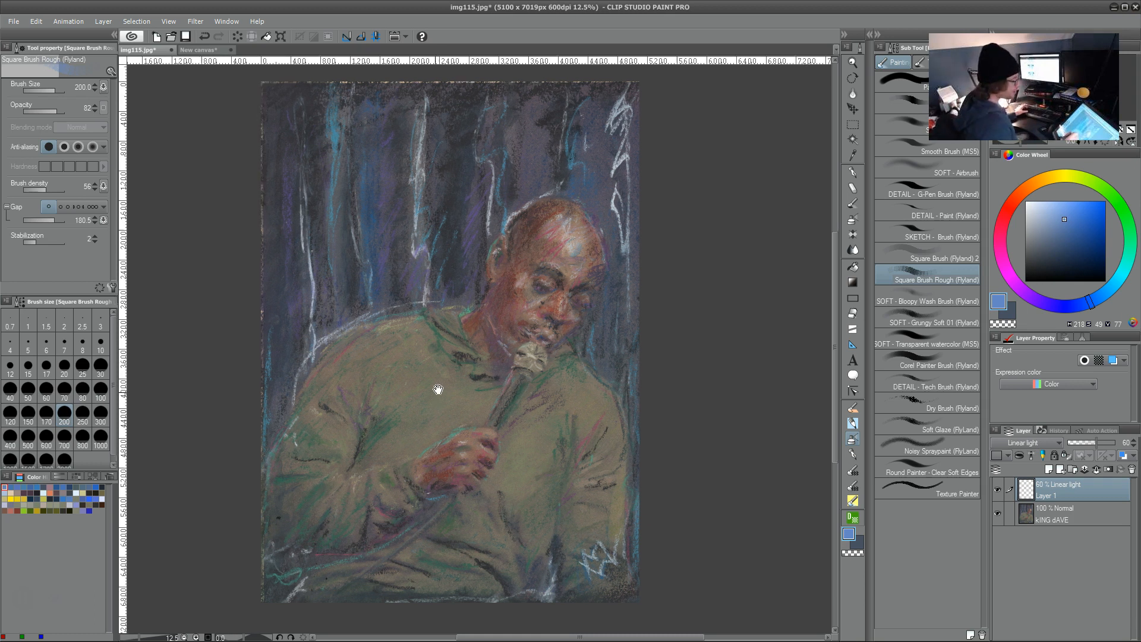
Make Layer 1 the active painting layer and raise its opacity to 100%.
{"action": "mouse_move", "coordinate": [432, 384]}
{"action": "left_mouse_down"}
{"action": "mouse_move", "coordinate": [432, 361]}
{"action": "mouse_move", "coordinate": [431, 408]}
{"action": "left_mouse_up"}
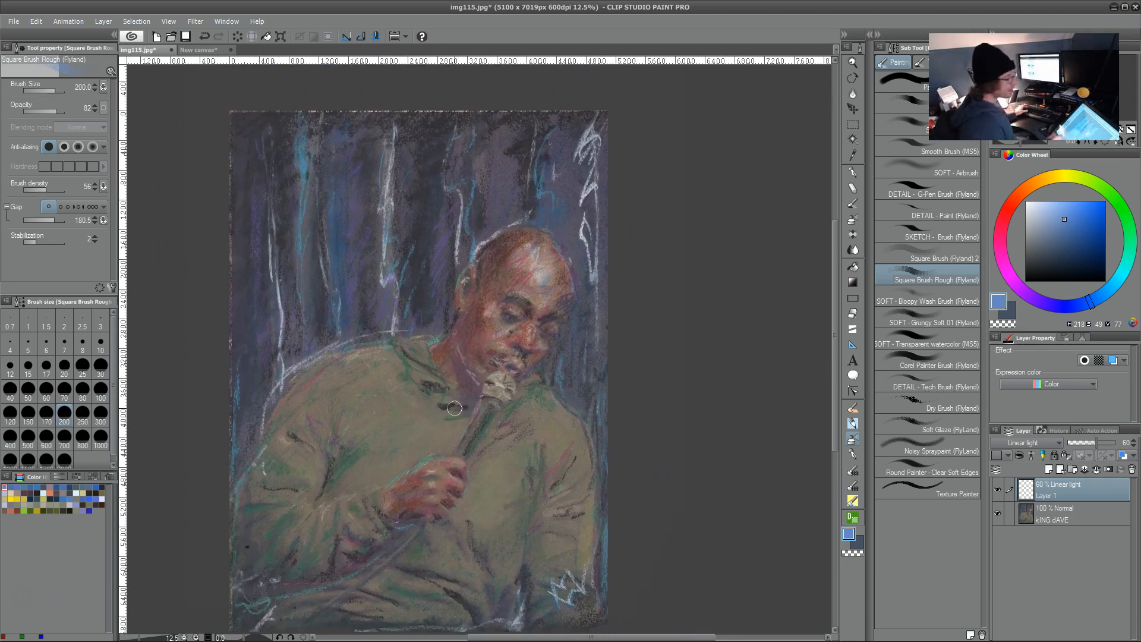
{"action": "key", "text": "alt+bracketleft"}
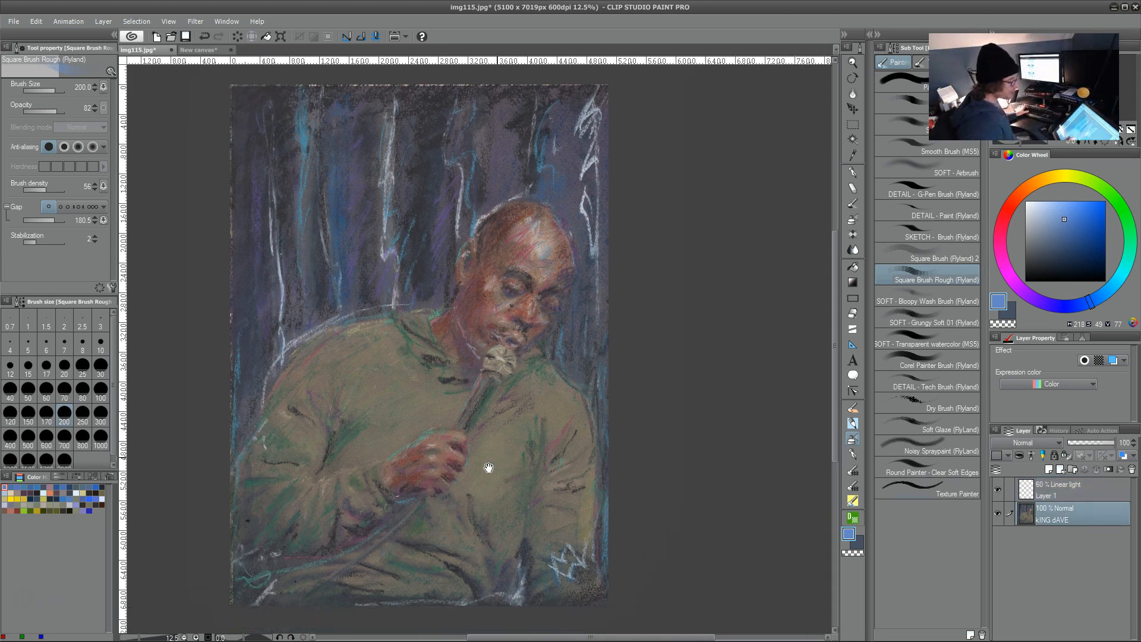
{"action": "mouse_move", "coordinate": [562, 463]}
{"action": "left_mouse_down"}
{"action": "mouse_move", "coordinate": [621, 432]}
{"action": "mouse_move", "coordinate": [498, 350]}
{"action": "mouse_move", "coordinate": [509, 358]}
{"action": "left_mouse_up"}
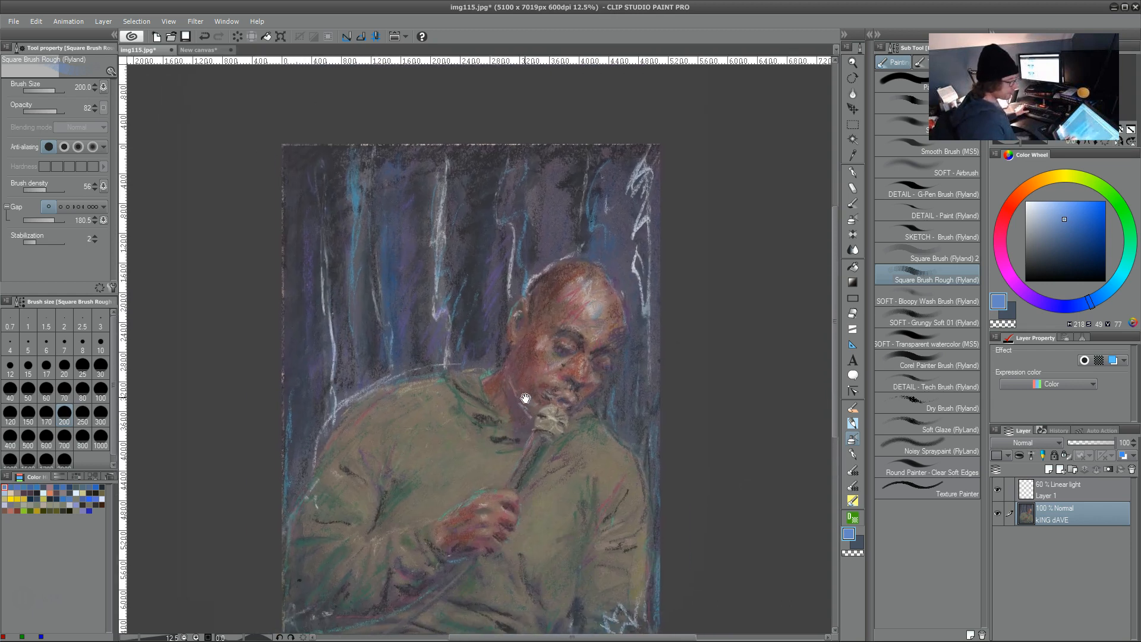
{"action": "left_click_drag", "start_coordinate": [504, 424], "coordinate": [523, 425]}
{"action": "left_click", "coordinate": [1074, 486]}
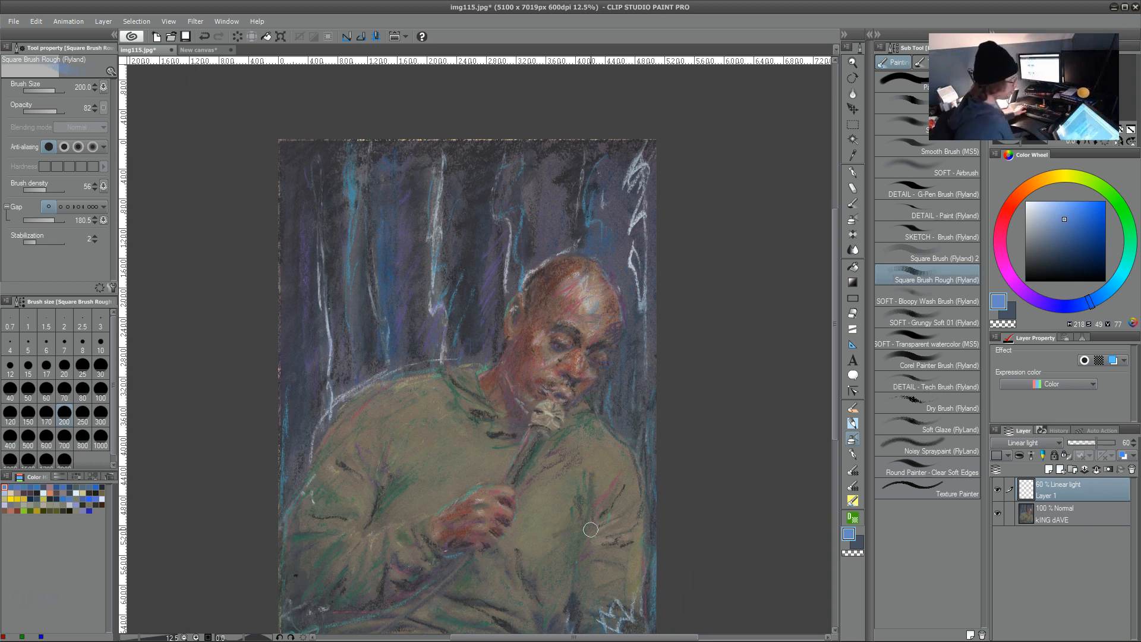
{"action": "left_click_drag", "start_coordinate": [519, 502], "coordinate": [500, 477]}
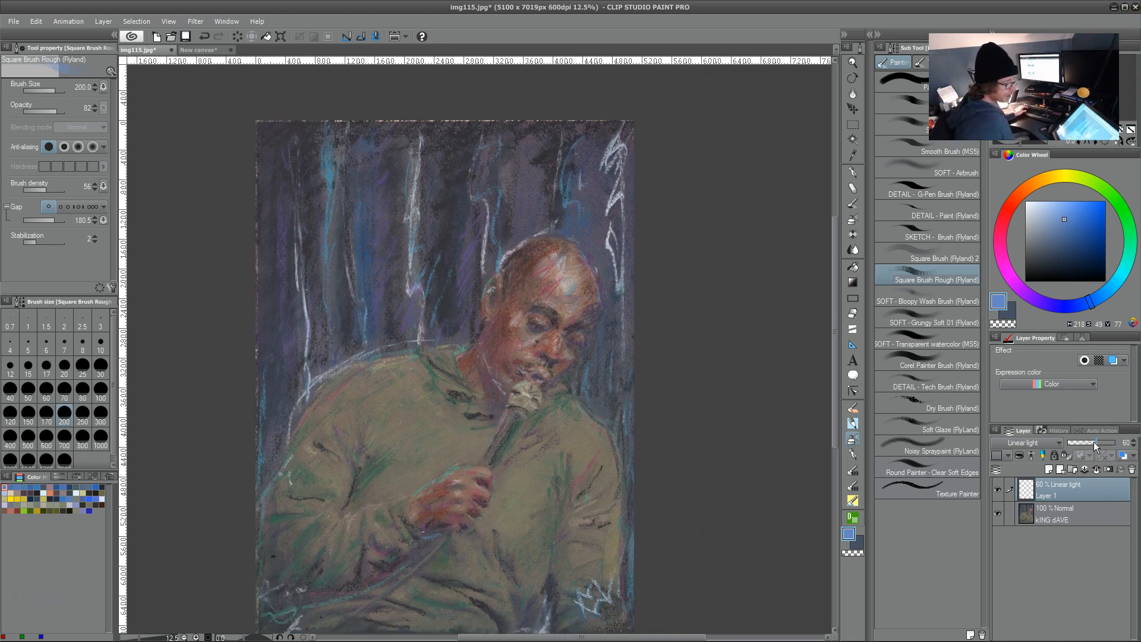
{"action": "left_click_drag", "start_coordinate": [1096, 445], "coordinate": [1117, 445]}
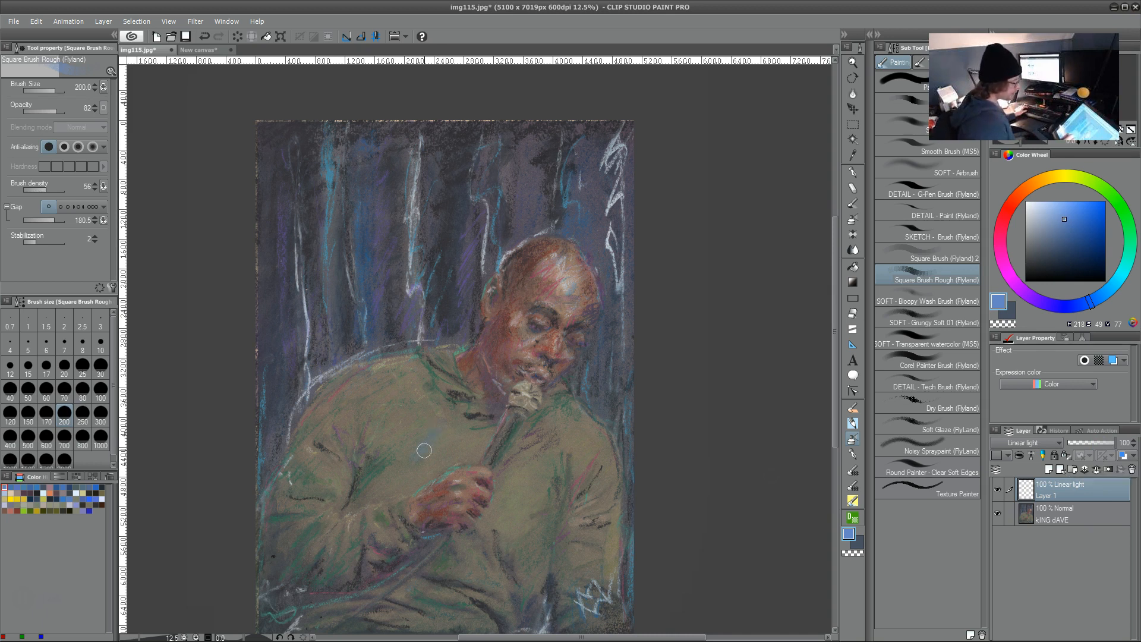
Try blue strokes on the green sweater, fine-tune the blue, then undo the patch.
{"action": "left_click_drag", "start_coordinate": [436, 429], "coordinate": [408, 452]}
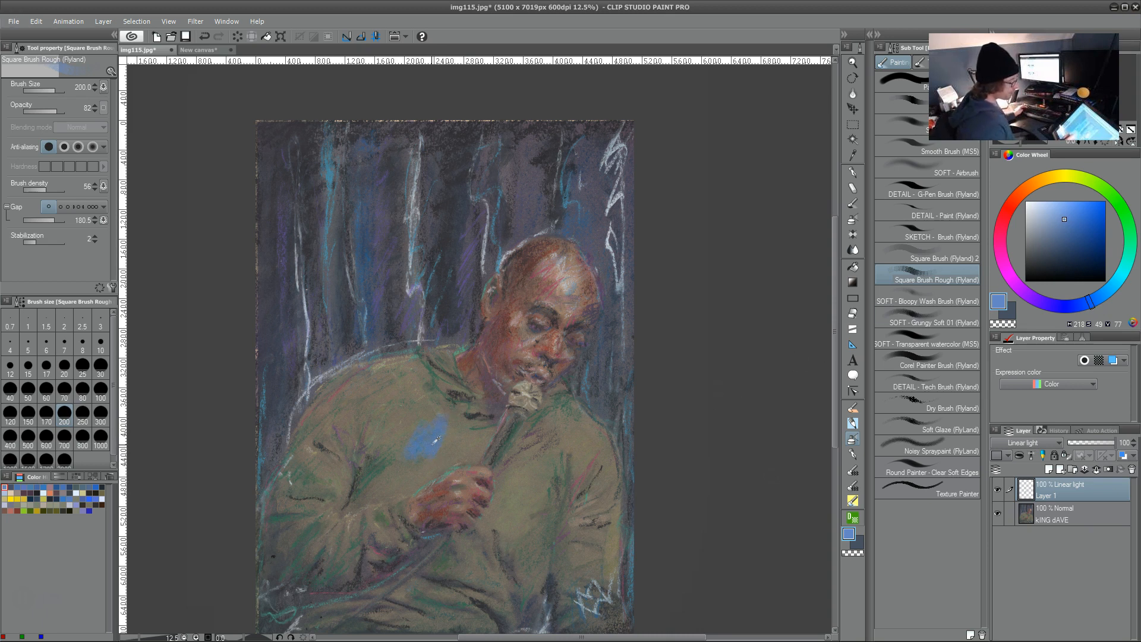
{"action": "left_click", "coordinate": [1061, 226]}
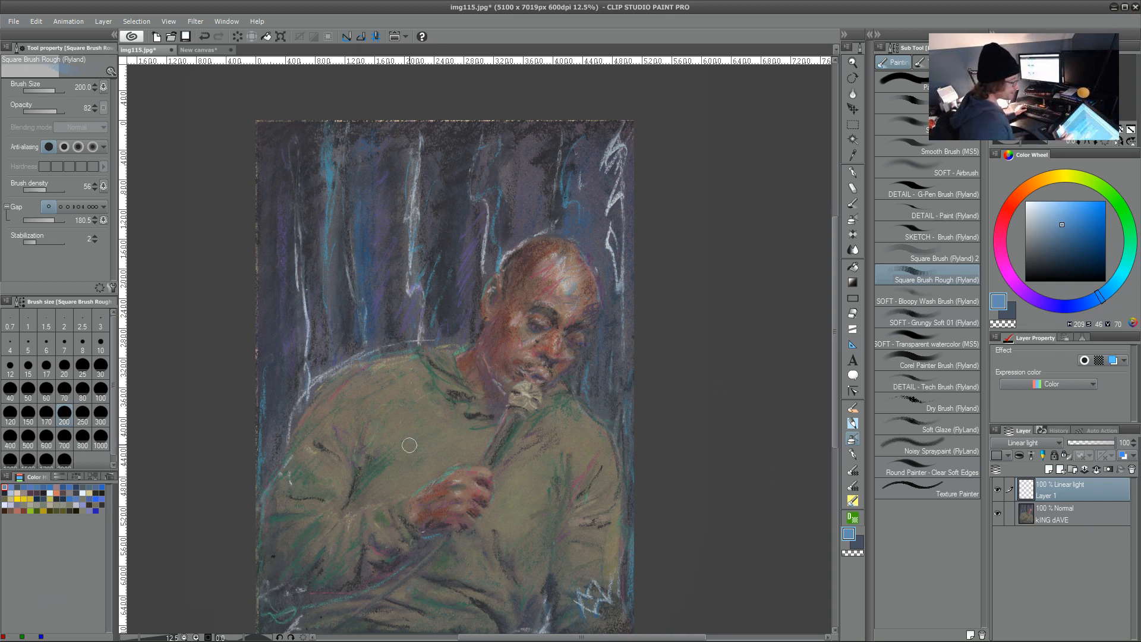
{"action": "left_click_drag", "start_coordinate": [413, 423], "coordinate": [433, 456]}
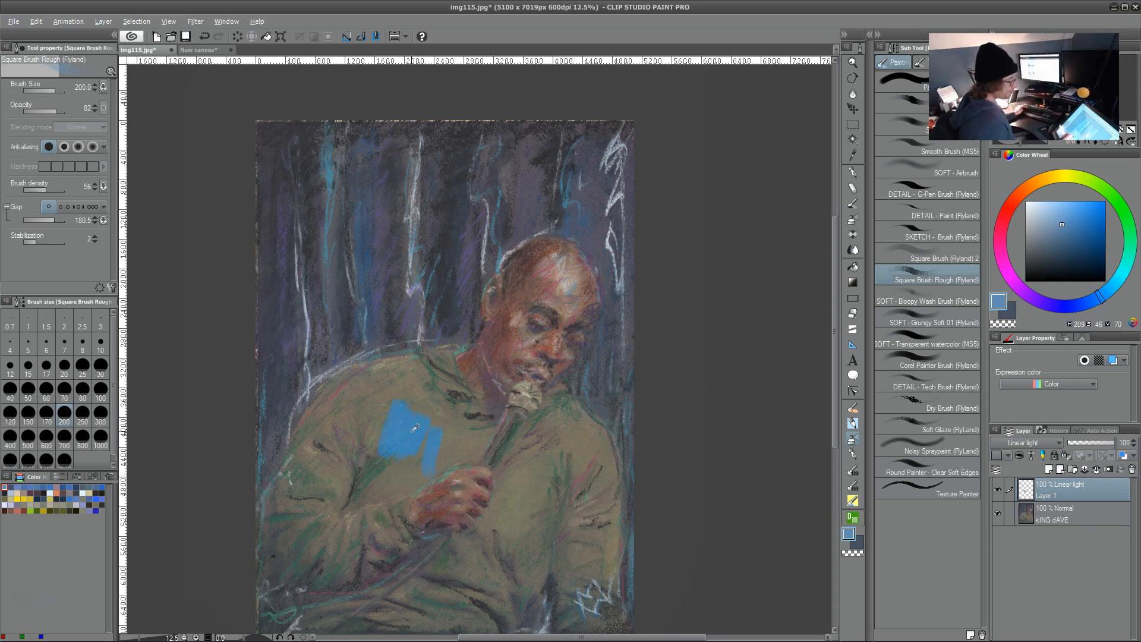
{"action": "key", "text": "alt"}
{"action": "key", "text": "ctrl+z"}
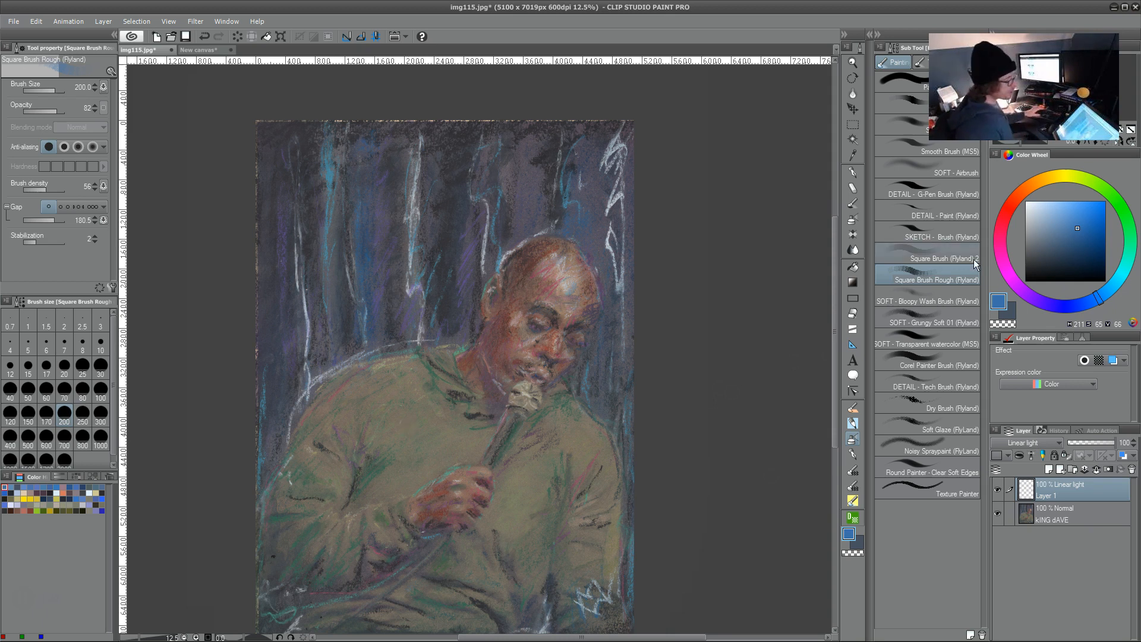
Pick a dark purple, darken the edge of the face, and halve the brush to size 100.
{"action": "mouse_move", "coordinate": [559, 435]}
{"action": "left_mouse_down"}
{"action": "mouse_move", "coordinate": [514, 333]}
{"action": "mouse_move", "coordinate": [496, 426]}
{"action": "left_mouse_up"}
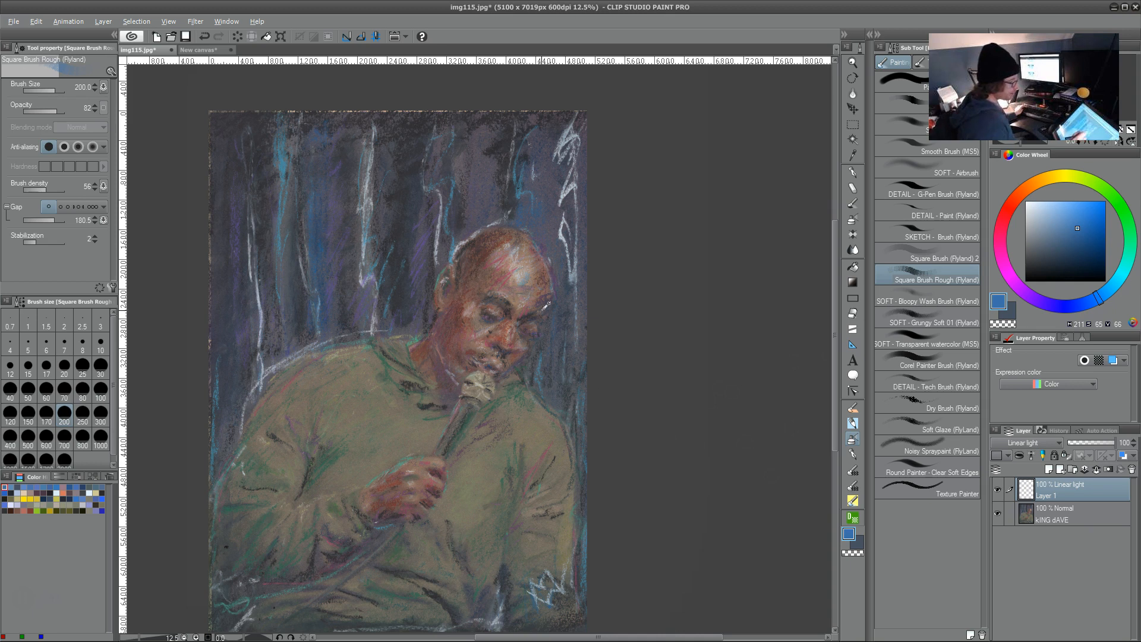
{"action": "left_click", "coordinate": [999, 239]}
{"action": "left_click", "coordinate": [1039, 254]}
{"action": "left_click", "coordinate": [1026, 292]}
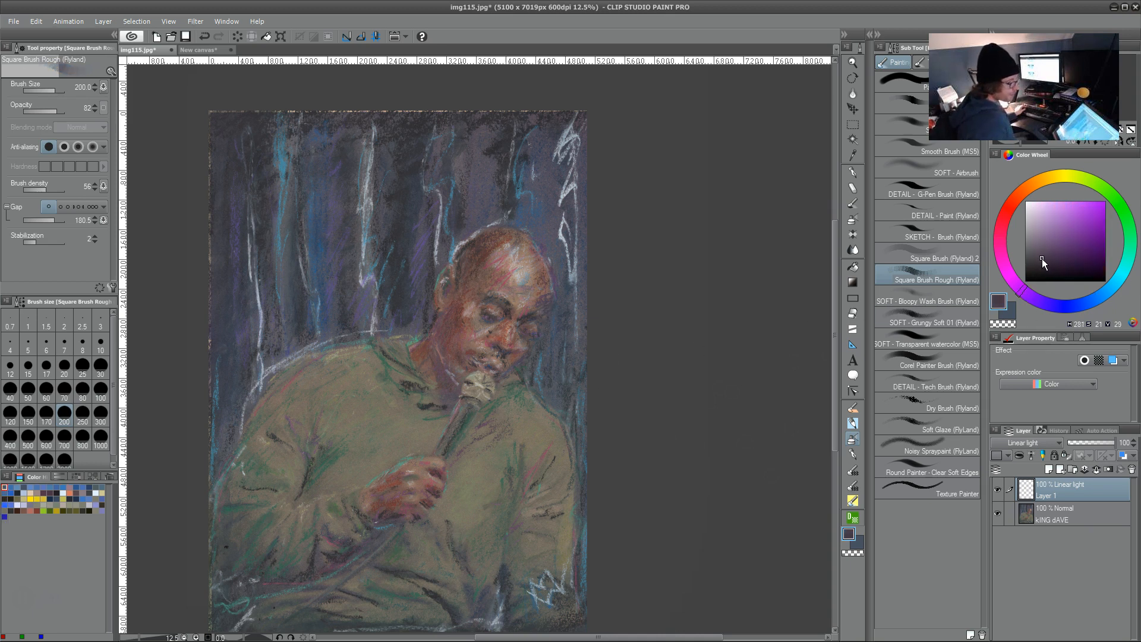
{"action": "left_click", "coordinate": [1041, 264]}
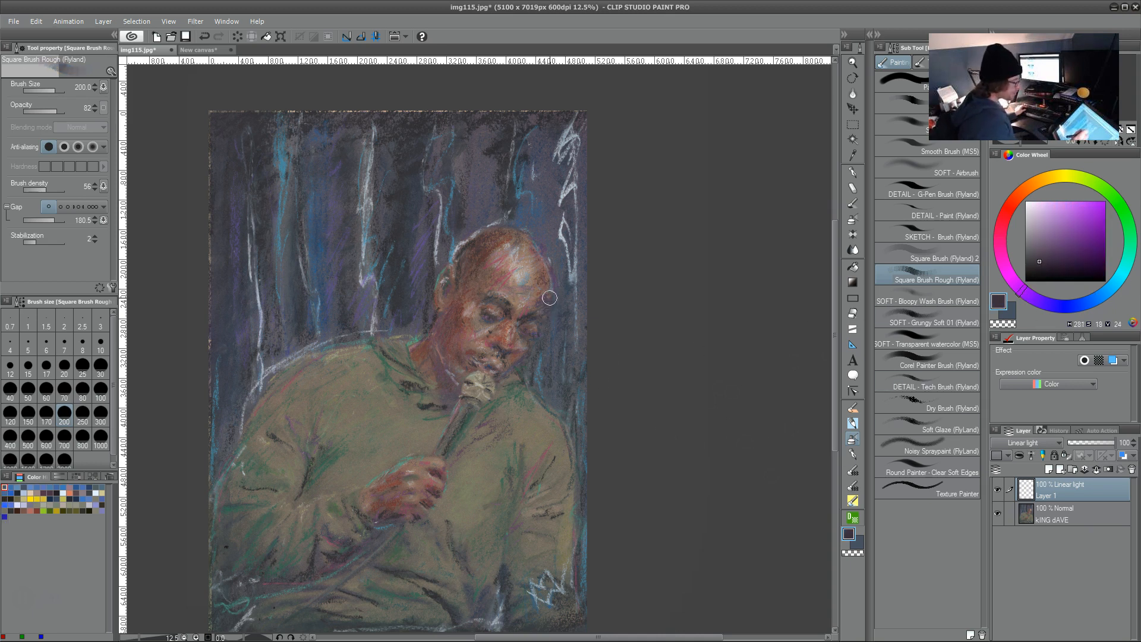
{"action": "left_click_drag", "start_coordinate": [542, 281], "coordinate": [564, 366]}
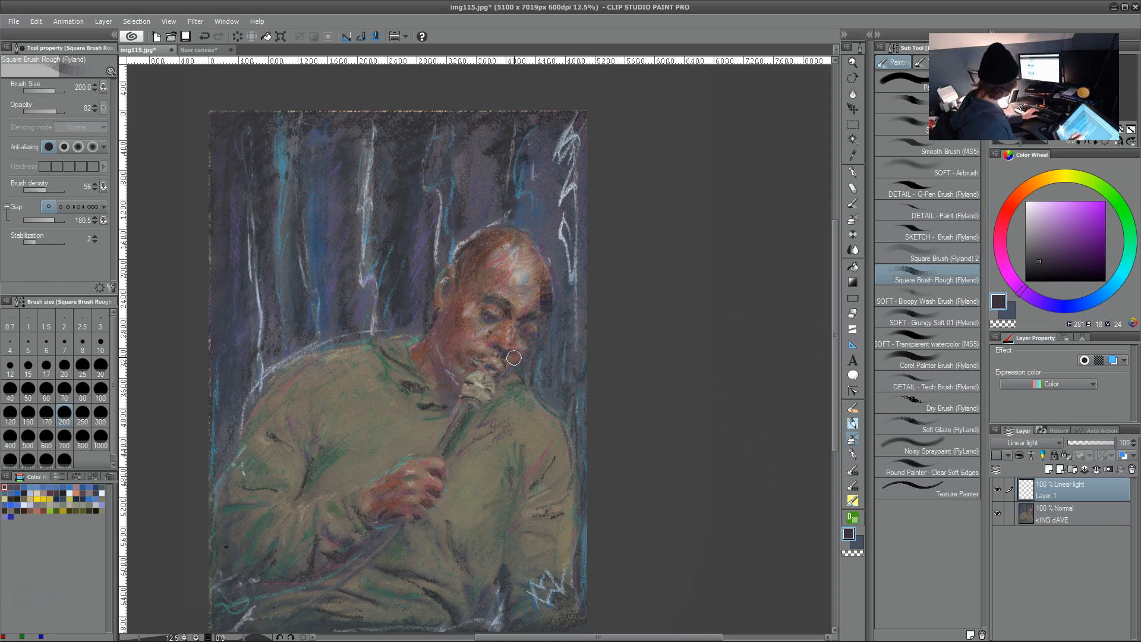
{"action": "key", "text": "bracketleft"}
{"action": "key", "text": "bracketleft"}
{"action": "key", "text": "bracketleft"}
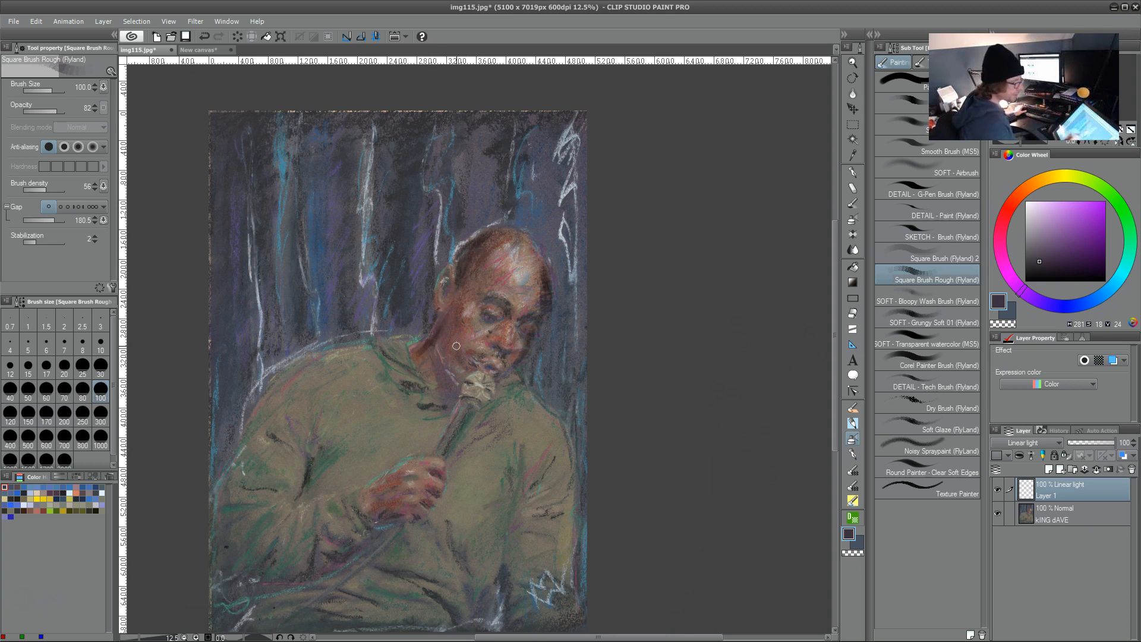
Mark the sweater, enlarge the brush to 170, and darken under the hand and below the collar.
{"action": "left_click_drag", "start_coordinate": [280, 488], "coordinate": [268, 498]}
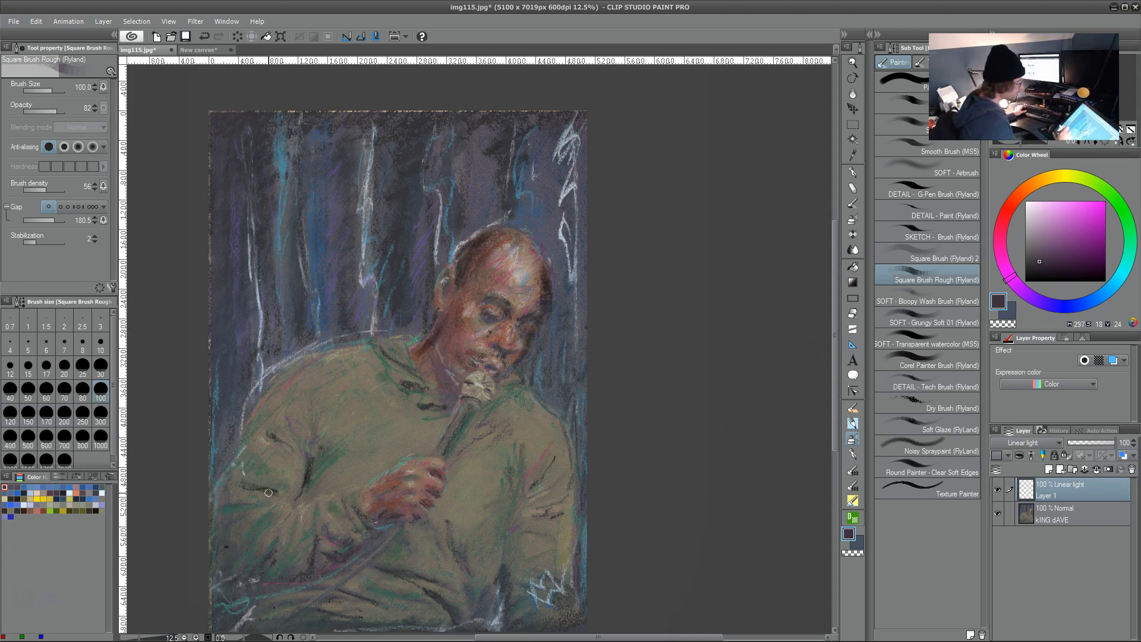
{"action": "left_click_drag", "start_coordinate": [297, 428], "coordinate": [297, 446]}
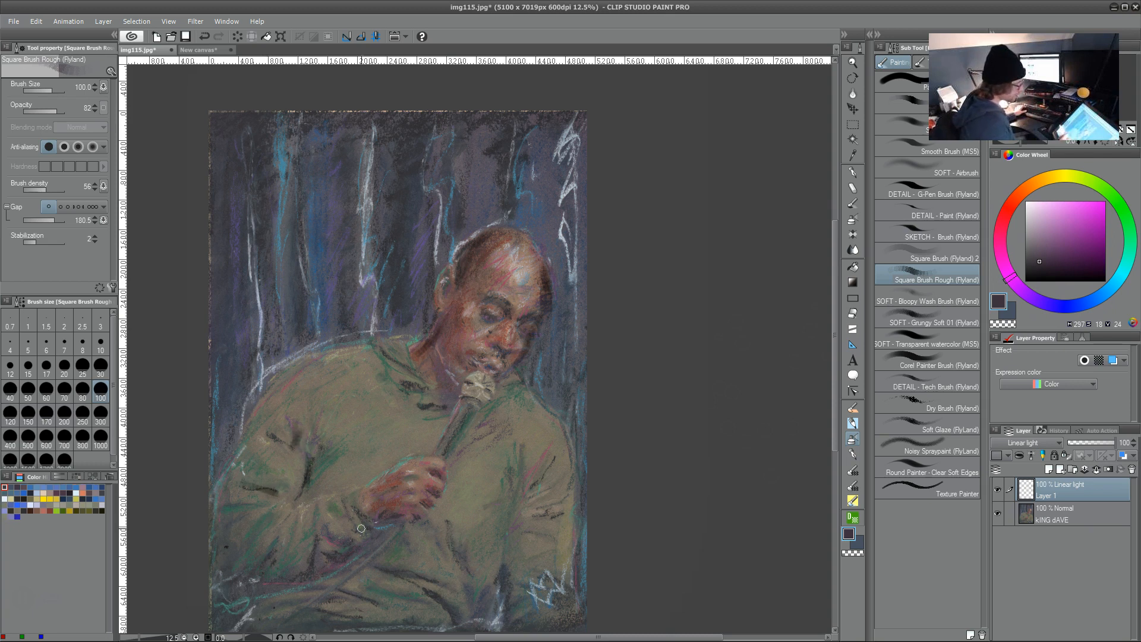
{"action": "key", "text": "bracketright"}
{"action": "key", "text": "bracketright"}
{"action": "key", "text": "bracketright"}
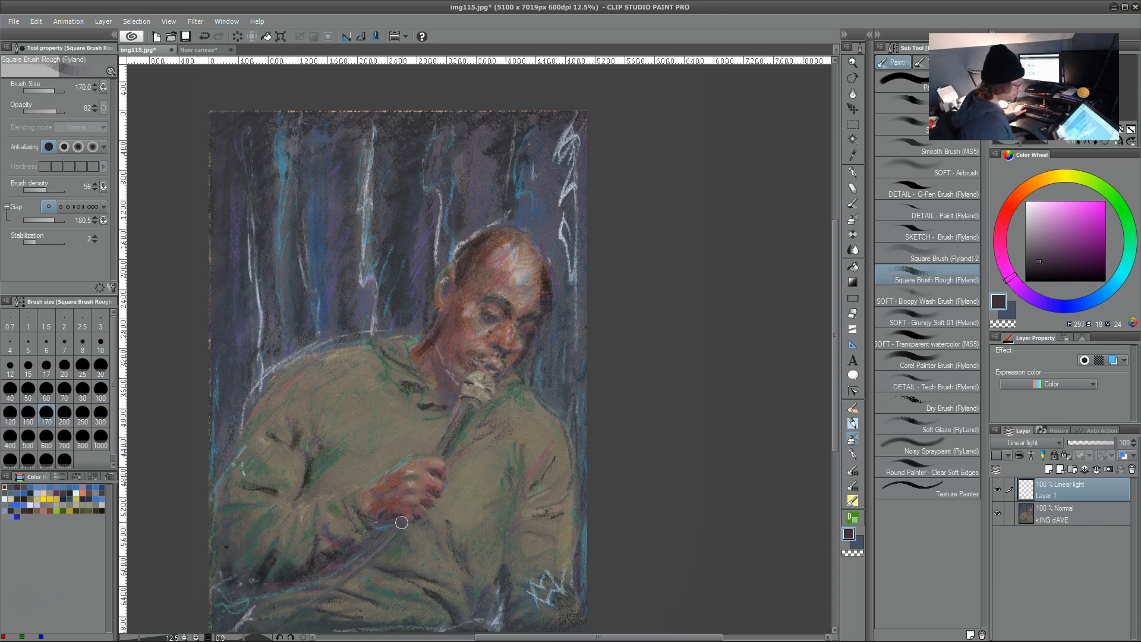
{"action": "left_click_drag", "start_coordinate": [385, 516], "coordinate": [412, 508]}
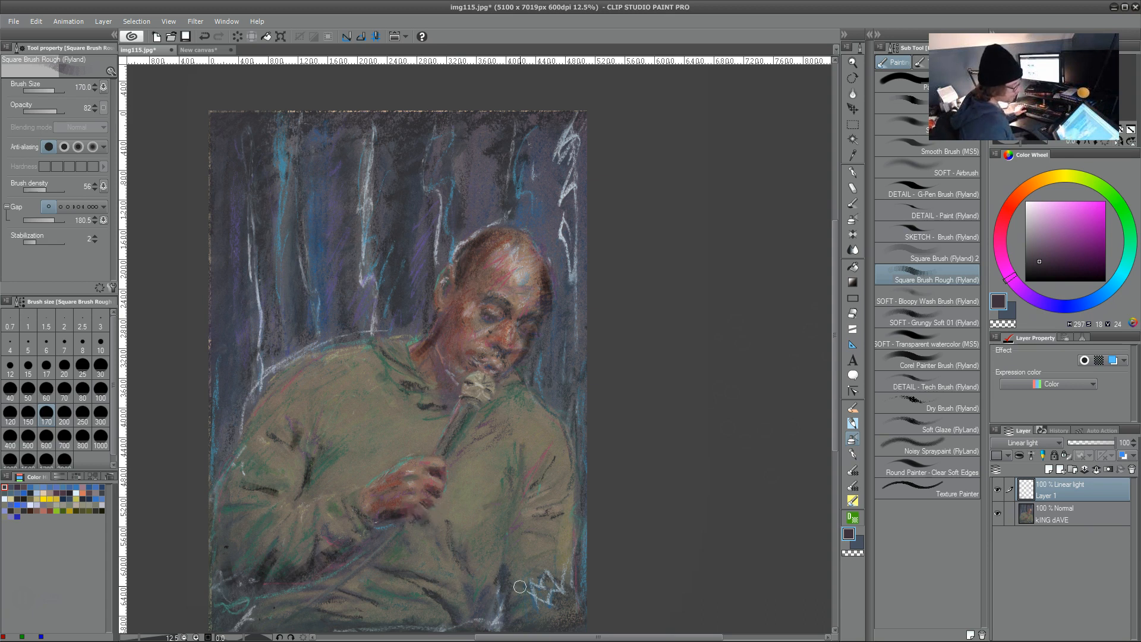
{"action": "mouse_move", "coordinate": [508, 584]}
{"action": "left_mouse_down"}
{"action": "mouse_move", "coordinate": [510, 499]}
{"action": "mouse_move", "coordinate": [488, 513]}
{"action": "left_mouse_up"}
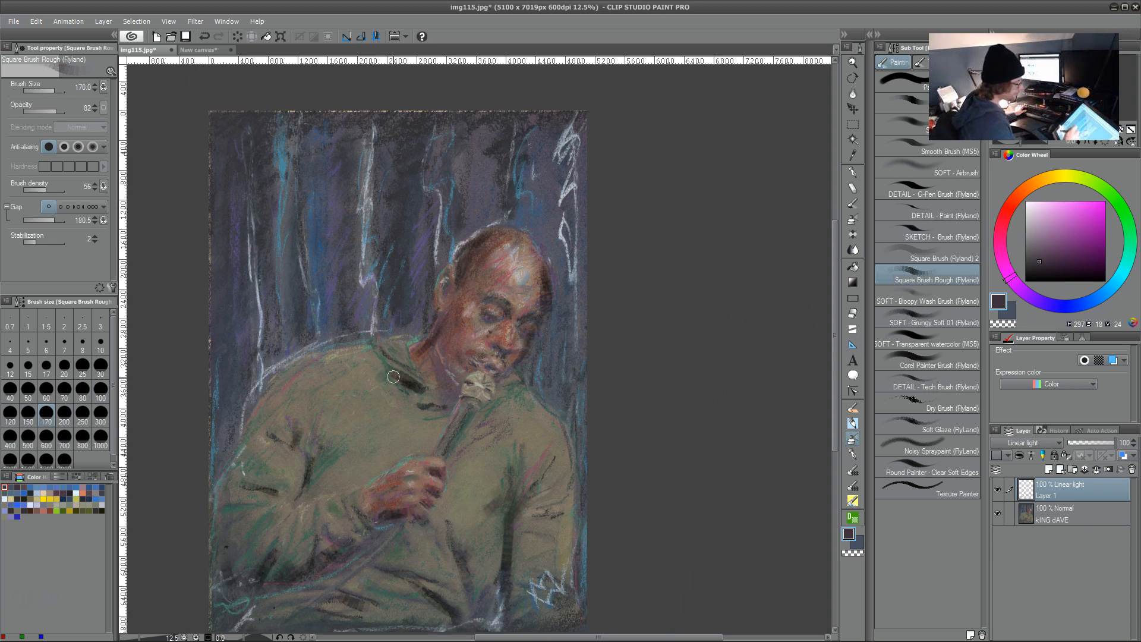
{"action": "left_click_drag", "start_coordinate": [393, 377], "coordinate": [432, 415]}
{"action": "scroll", "coordinate": [504, 477], "scroll_direction": "up", "scroll_amount": 1}
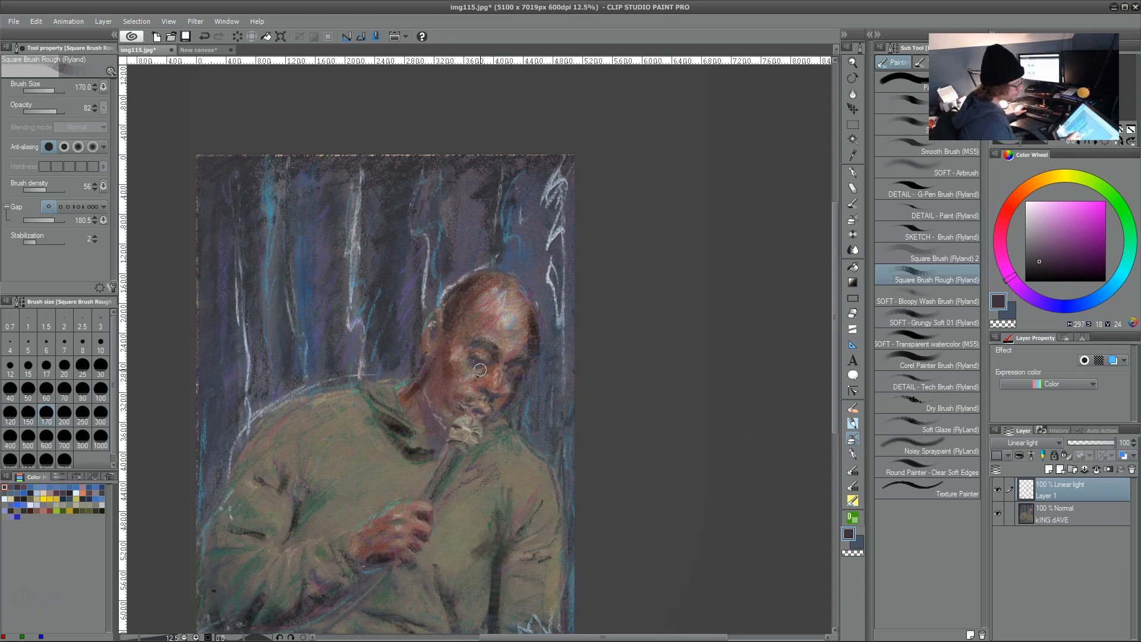
Darken the eye area, settle on a light blue paint colour, and shrink the brush to 80.
{"action": "mouse_move", "coordinate": [482, 362]}
{"action": "left_mouse_down"}
{"action": "mouse_move", "coordinate": [472, 369]}
{"action": "mouse_move", "coordinate": [488, 351]}
{"action": "left_mouse_up"}
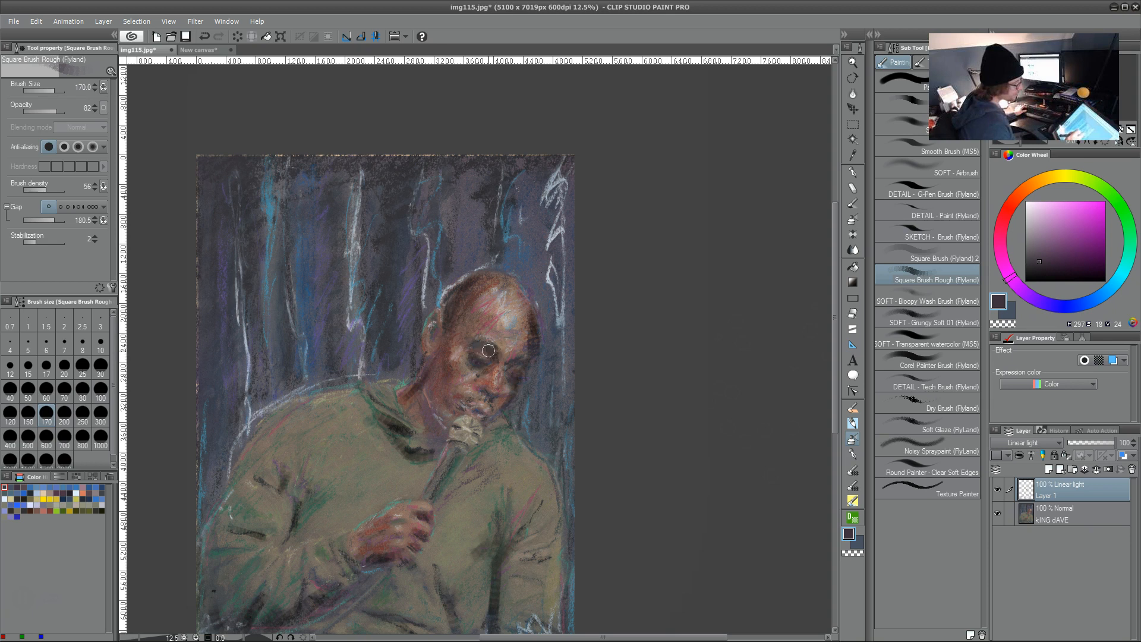
{"action": "left_click", "coordinate": [1035, 225]}
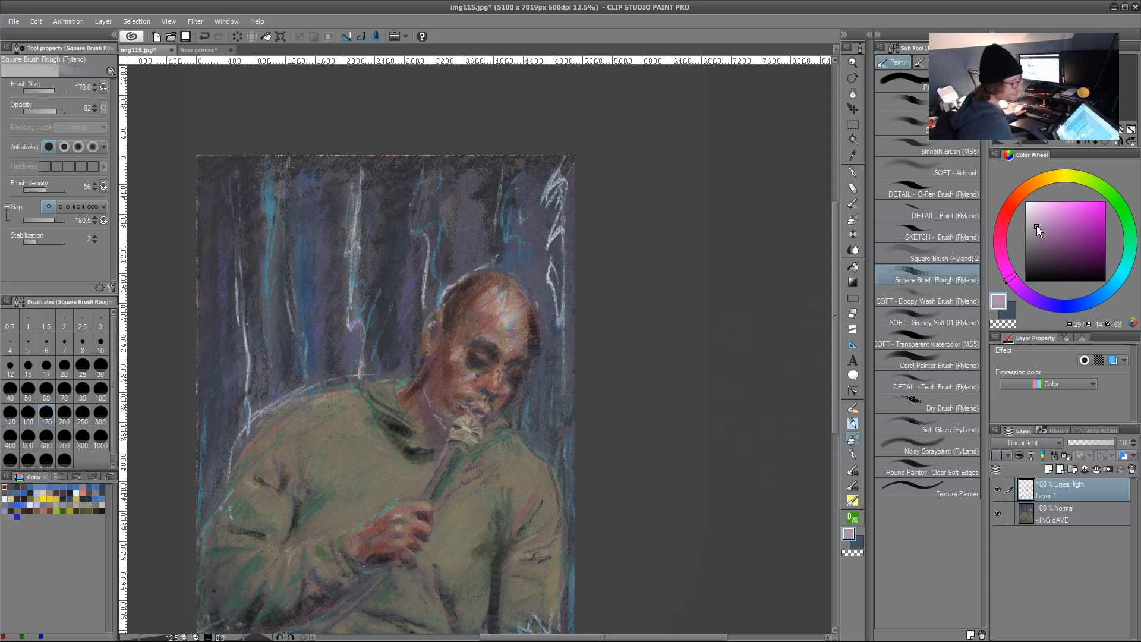
{"action": "left_click_drag", "start_coordinate": [1011, 280], "coordinate": [1027, 189]}
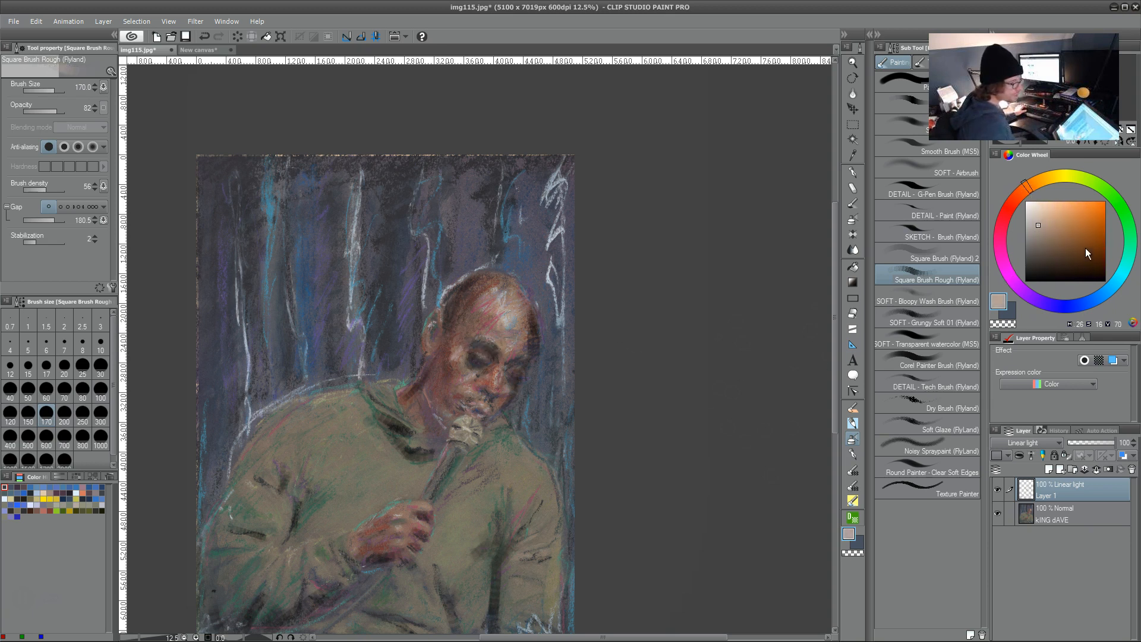
{"action": "left_click", "coordinate": [1101, 291]}
{"action": "left_click", "coordinate": [1043, 217]}
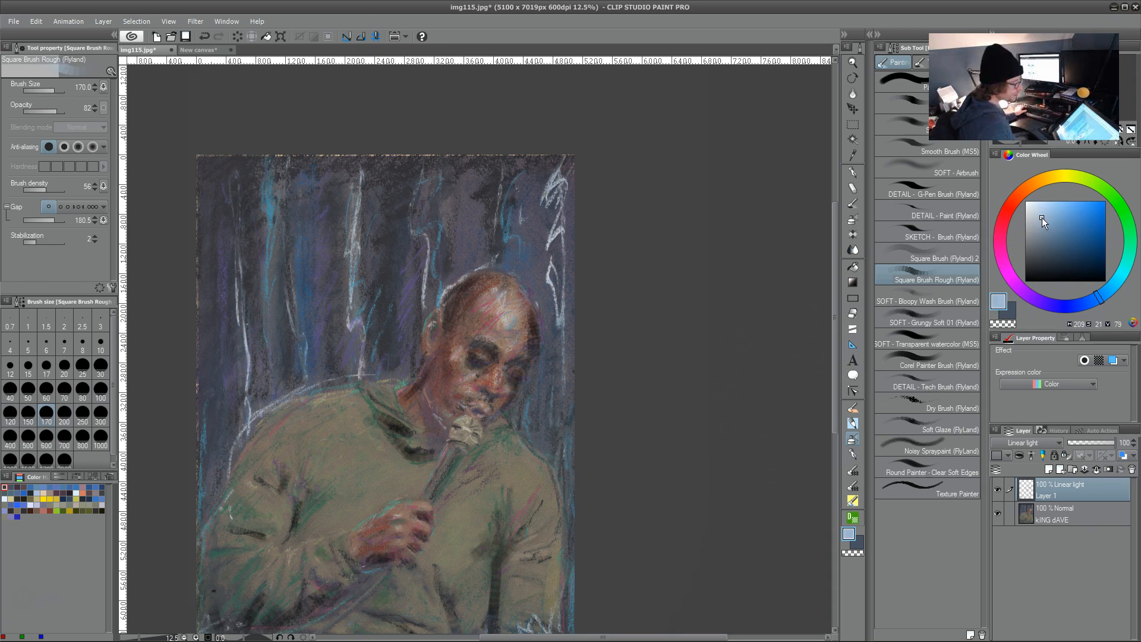
{"action": "left_click", "coordinate": [533, 318]}
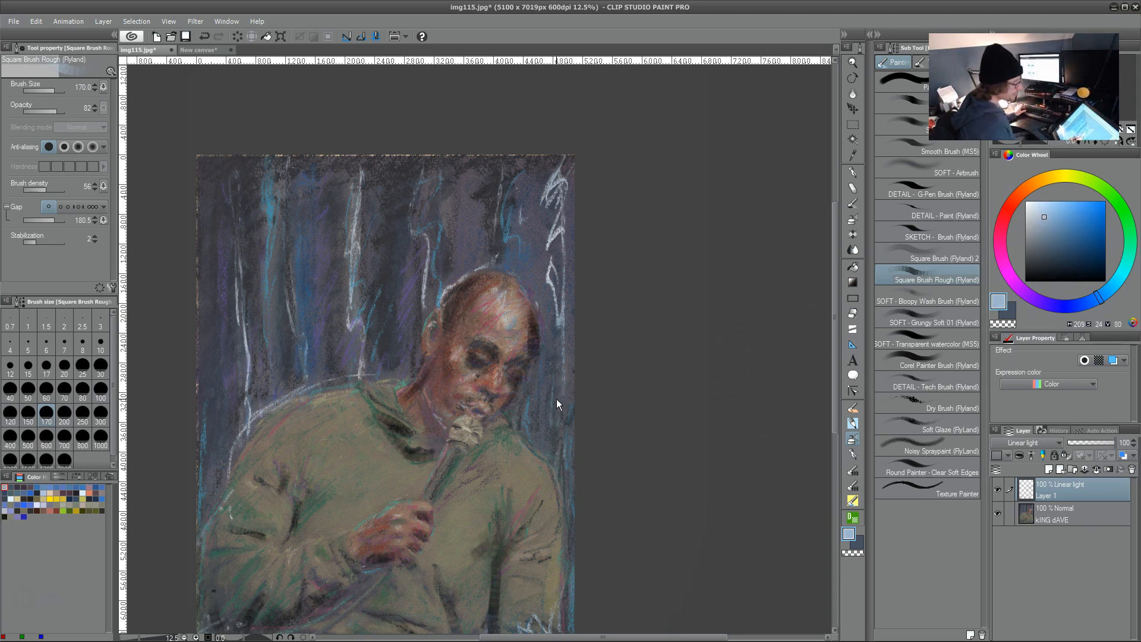
{"action": "key", "text": "bracketleft"}
{"action": "key", "text": "bracketleft"}
{"action": "key", "text": "bracketleft"}
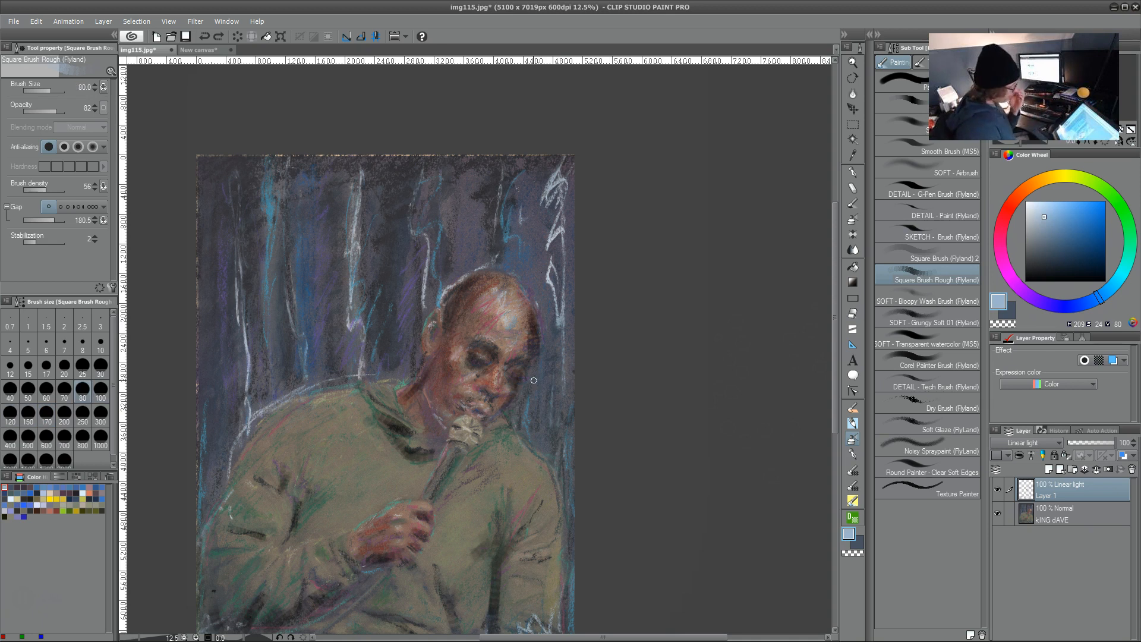
Enlarge the brush to 120 then 250 and load a light blue for the head and shoulder highlights.
{"action": "key", "text": "bracketright"}
{"action": "left_click", "coordinate": [538, 327], "text": "alt"}
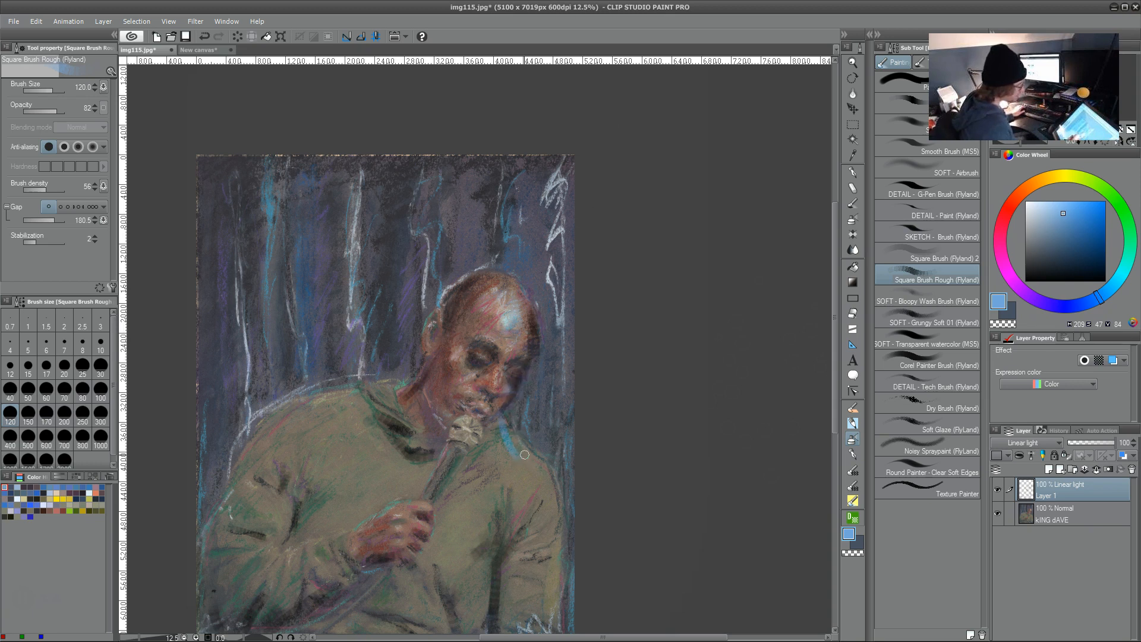
{"action": "key", "text": "bracketright"}
{"action": "key", "text": "bracketright"}
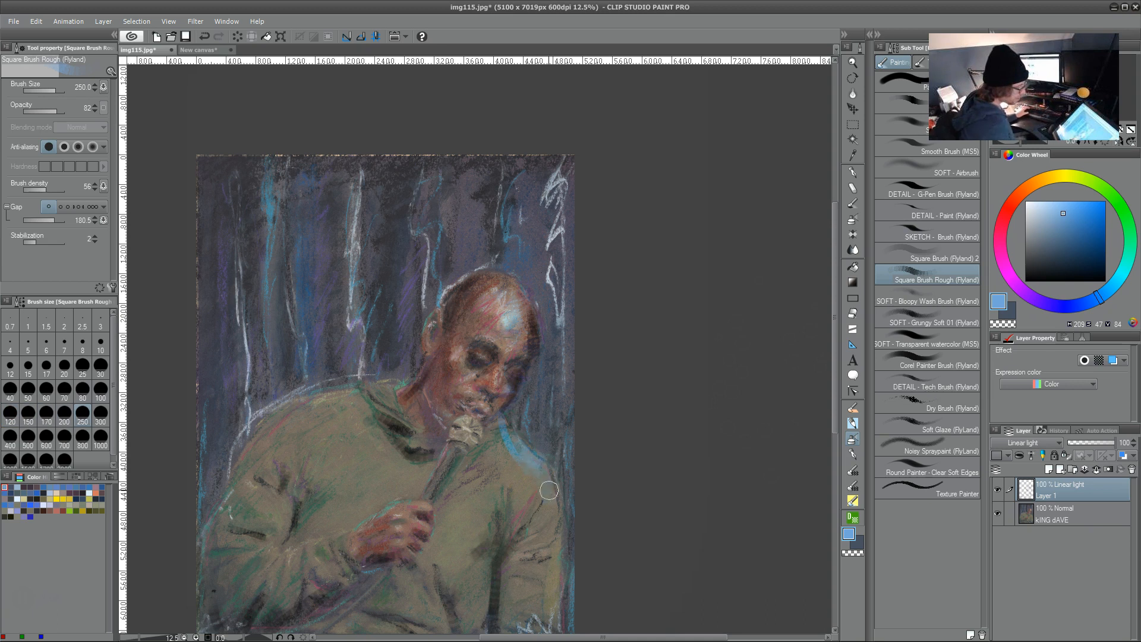
{"action": "scroll", "coordinate": [549, 499], "scroll_direction": "down", "scroll_amount": 3}
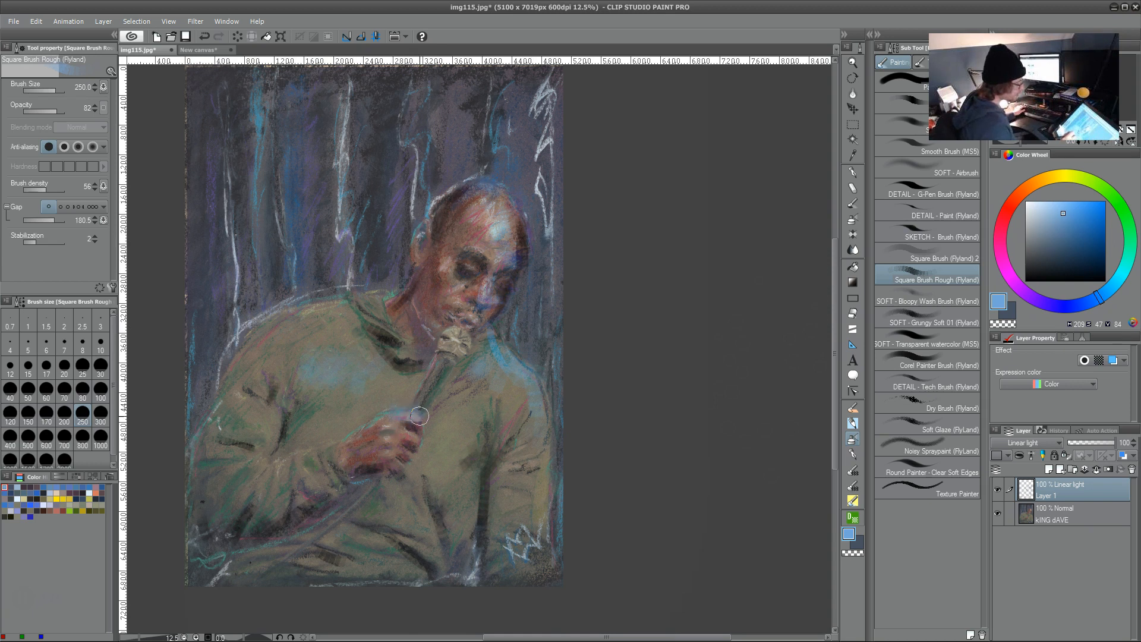
Paint a light blue stroke along the microphone shaft and pick a dark purple colour.
{"action": "left_click_drag", "start_coordinate": [468, 344], "coordinate": [447, 402]}
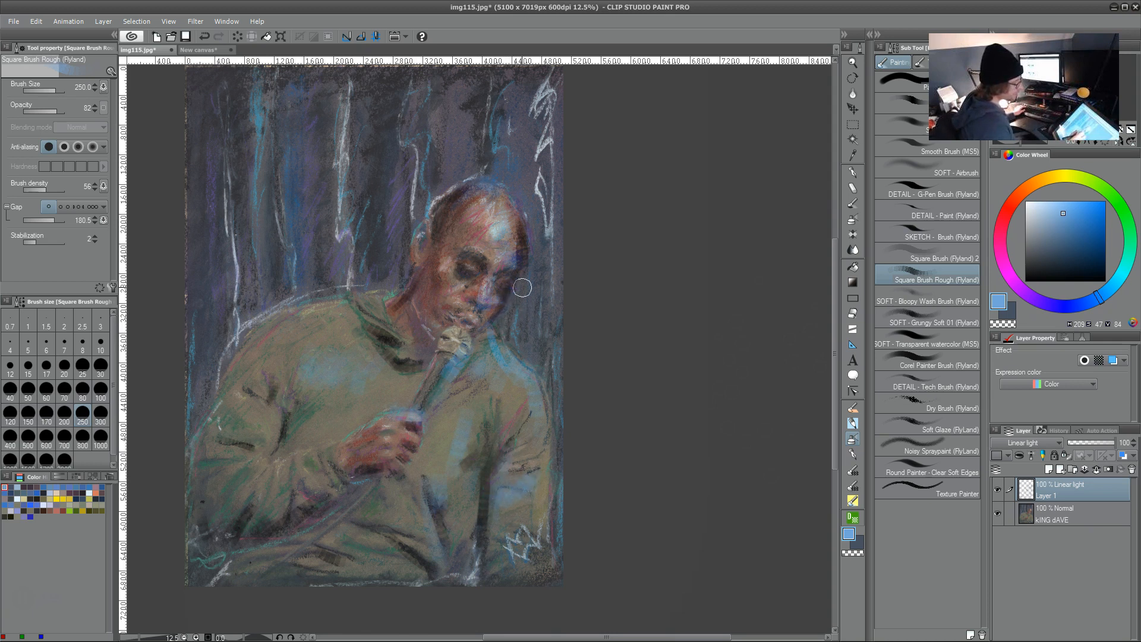
{"action": "left_click_drag", "start_coordinate": [449, 443], "coordinate": [433, 498]}
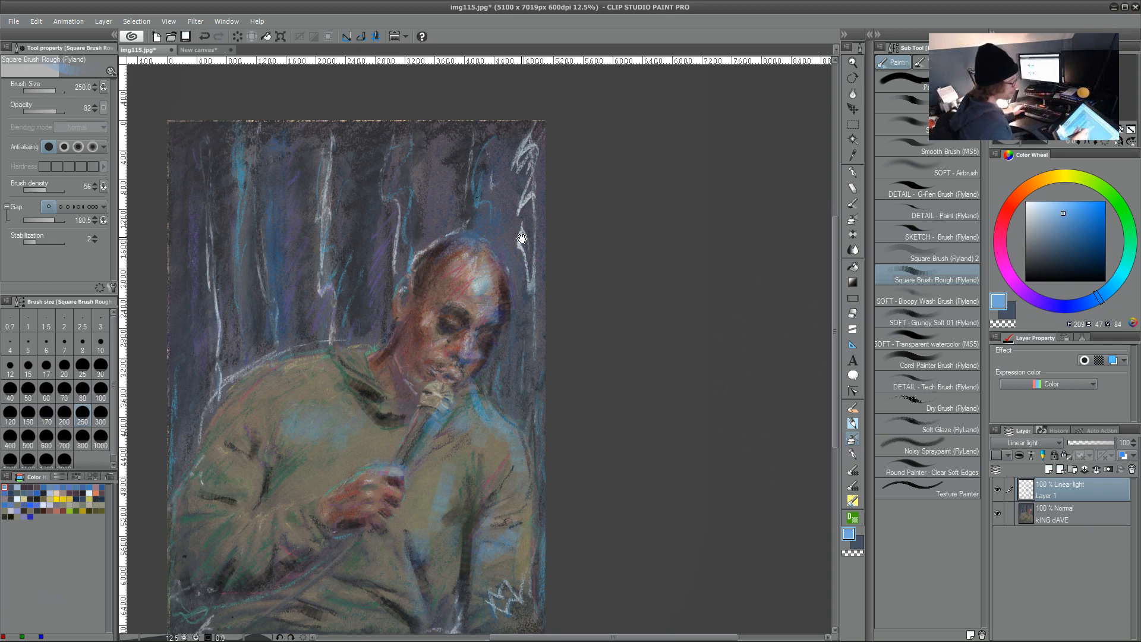
{"action": "scroll", "coordinate": [510, 280], "scroll_direction": "up", "scroll_amount": 1}
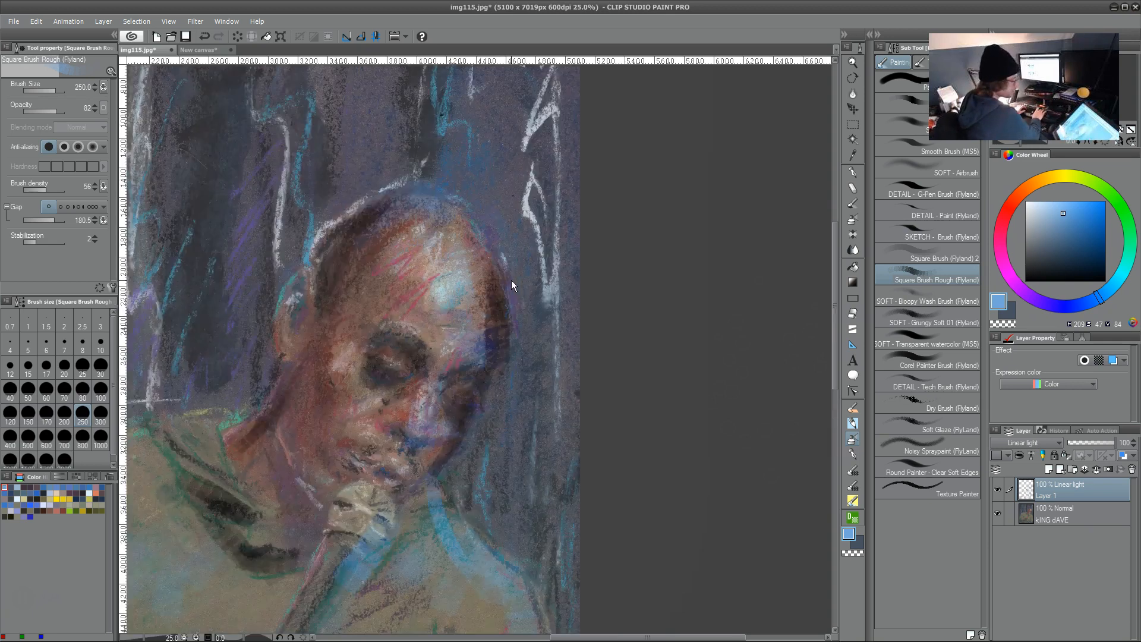
{"action": "scroll", "coordinate": [511, 281], "scroll_direction": "up", "scroll_amount": 1}
{"action": "left_click", "coordinate": [1064, 254]}
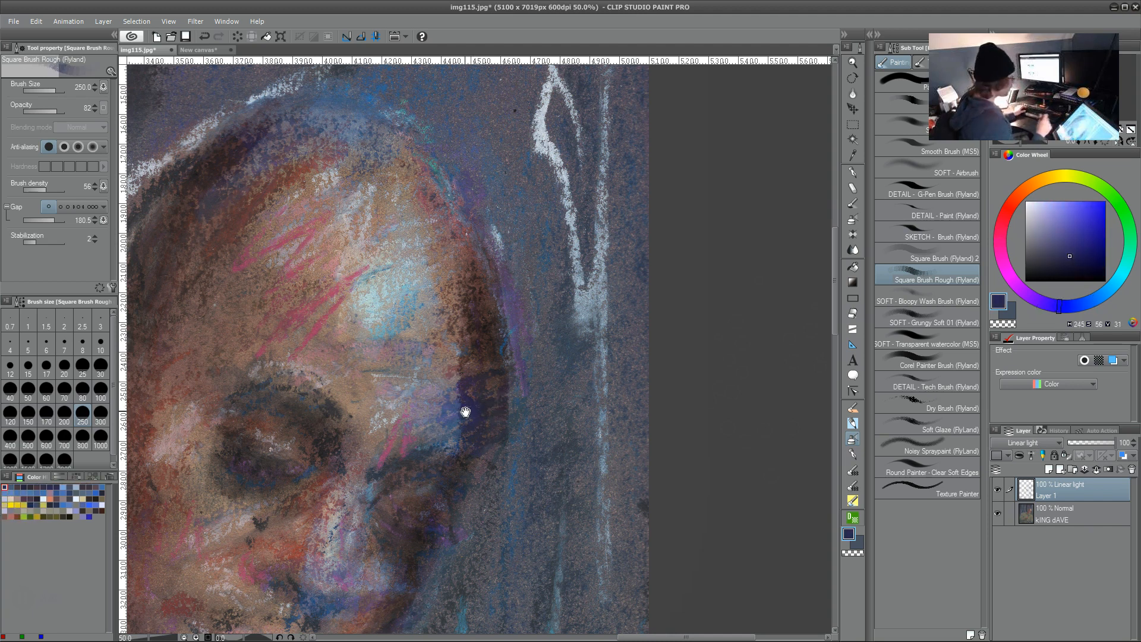
{"action": "scroll", "coordinate": [465, 411], "scroll_direction": "down", "scroll_amount": 1}
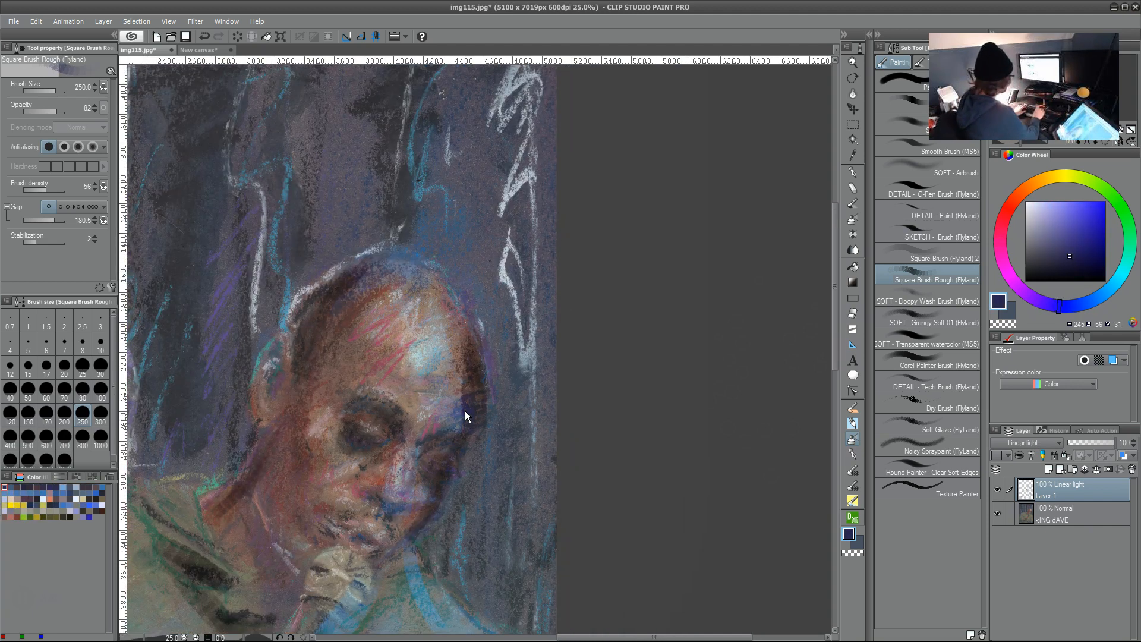
{"action": "scroll", "coordinate": [465, 411], "scroll_direction": "down", "scroll_amount": 1}
{"action": "scroll", "coordinate": [464, 412], "scroll_direction": "down", "scroll_amount": 1}
{"action": "left_click_drag", "start_coordinate": [420, 437], "coordinate": [412, 407]}
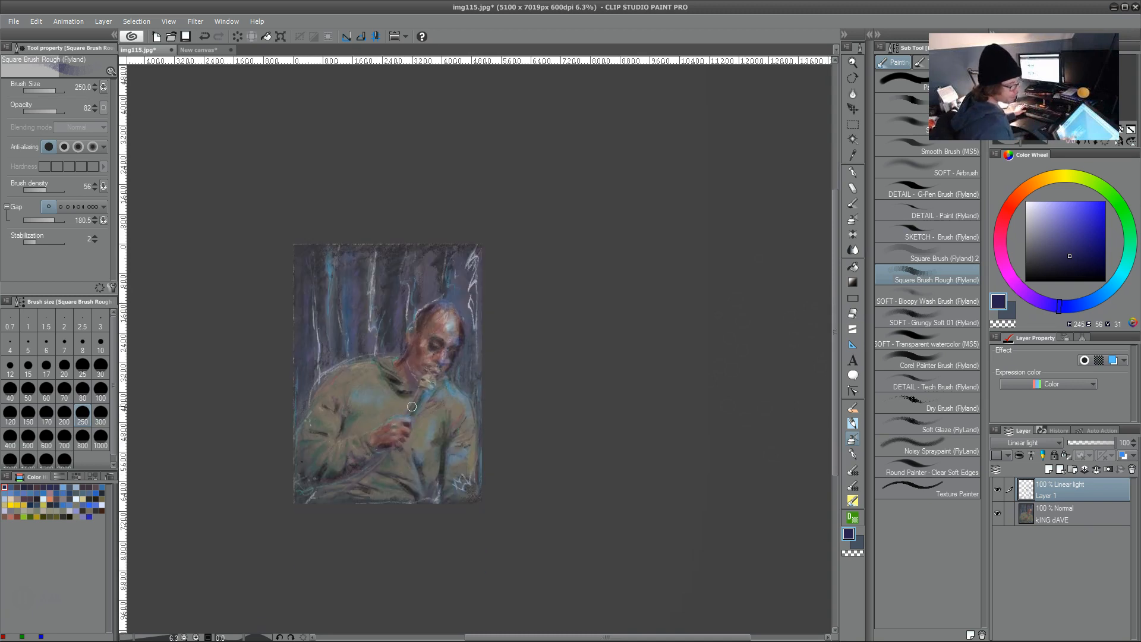
Lower Layer 1 to 42% opacity and choose a darker, greyer purple.
{"action": "left_click_drag", "start_coordinate": [1125, 442], "coordinate": [1087, 442]}
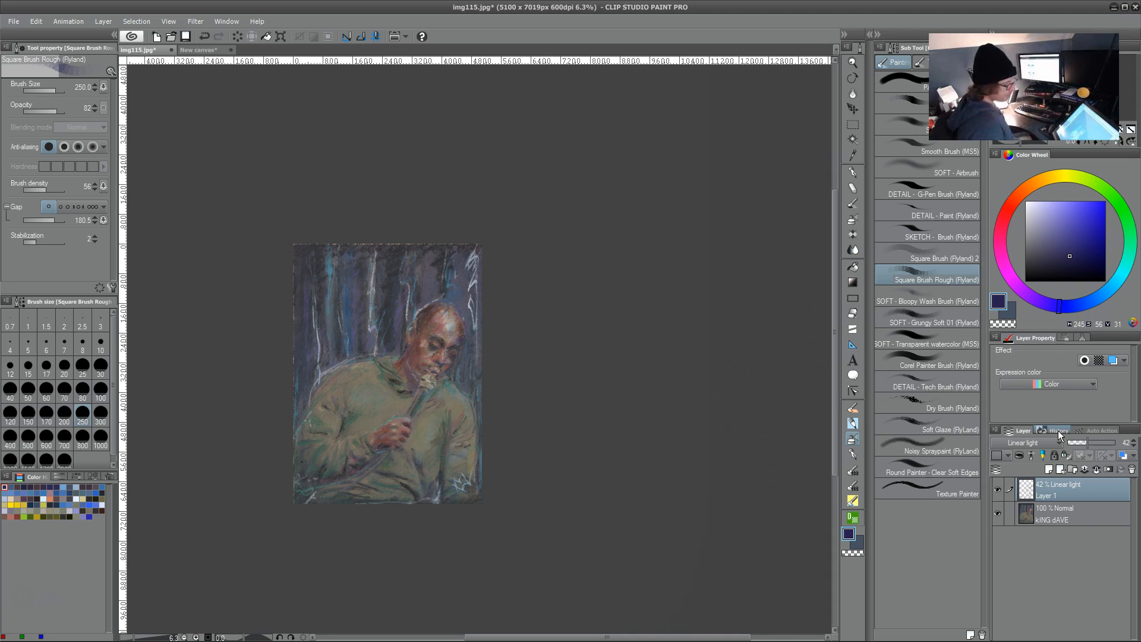
{"action": "left_click", "coordinate": [1055, 261]}
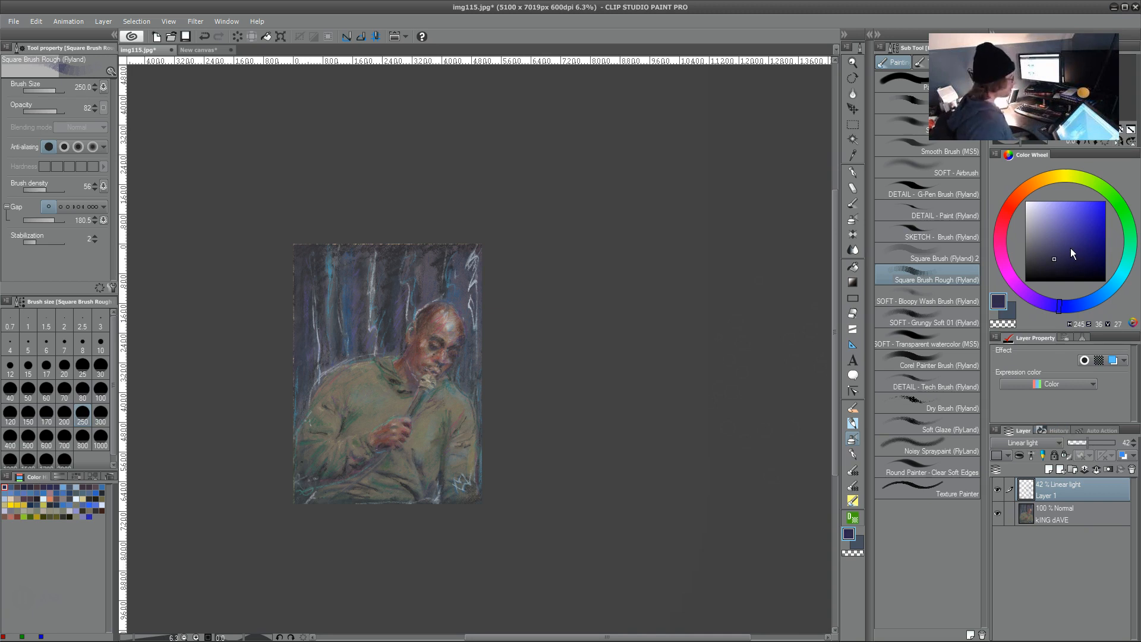
Paint dark vertical strokes across the background, including the left and right edges.
{"action": "key", "text": "ctrl+plus"}
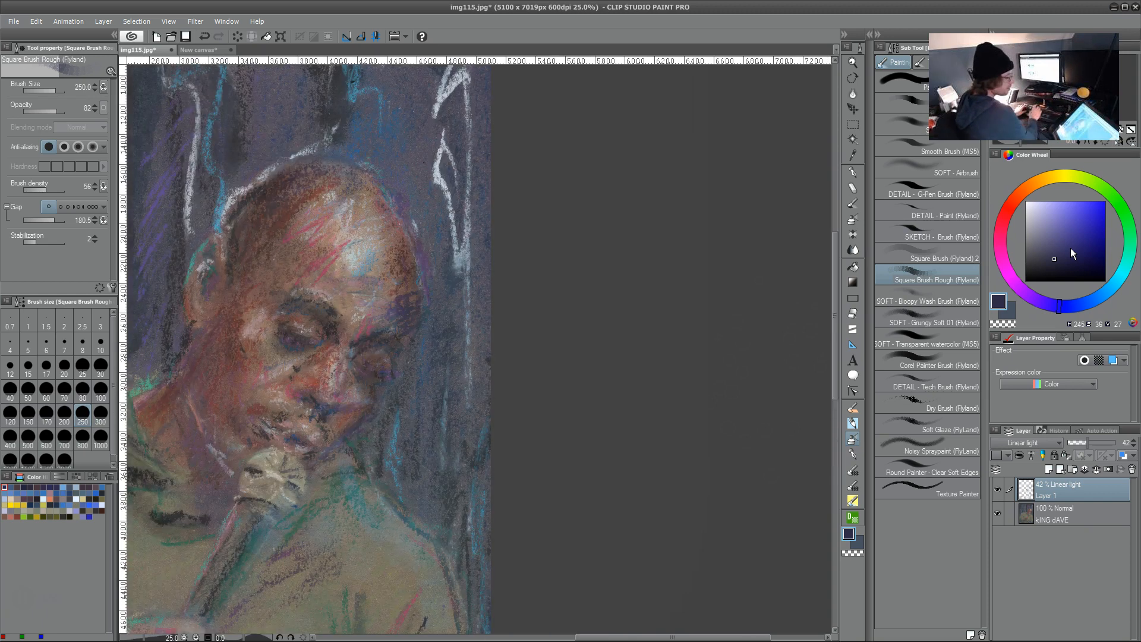
{"action": "left_click_drag", "start_coordinate": [270, 400], "coordinate": [455, 357]}
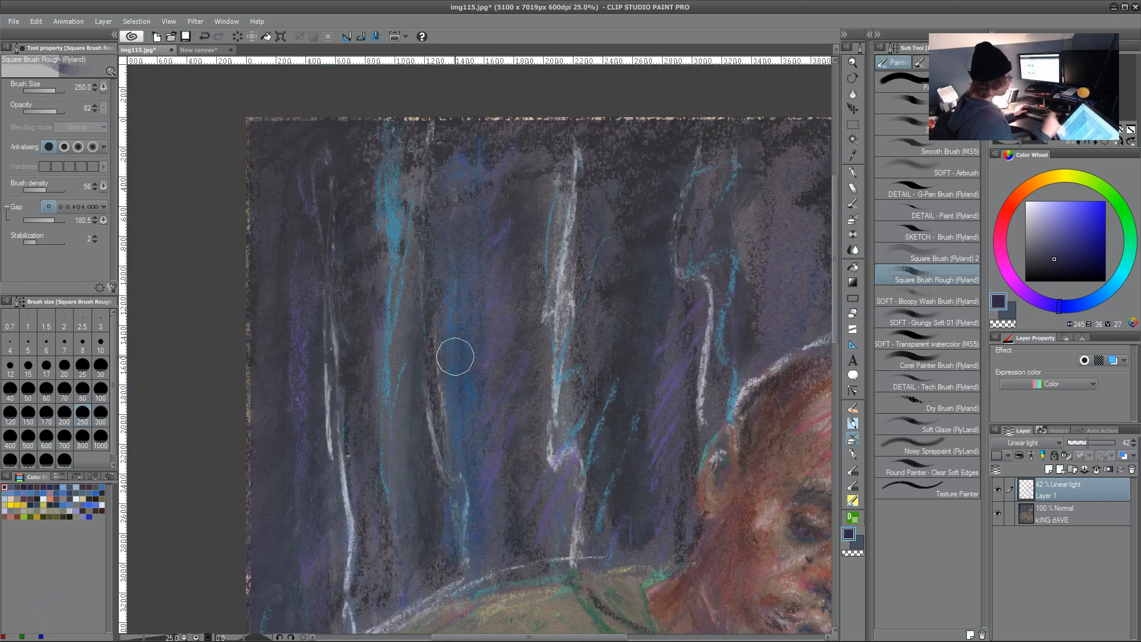
{"action": "key", "text": "ctrl+minus"}
{"action": "left_click_drag", "start_coordinate": [579, 455], "coordinate": [519, 354]}
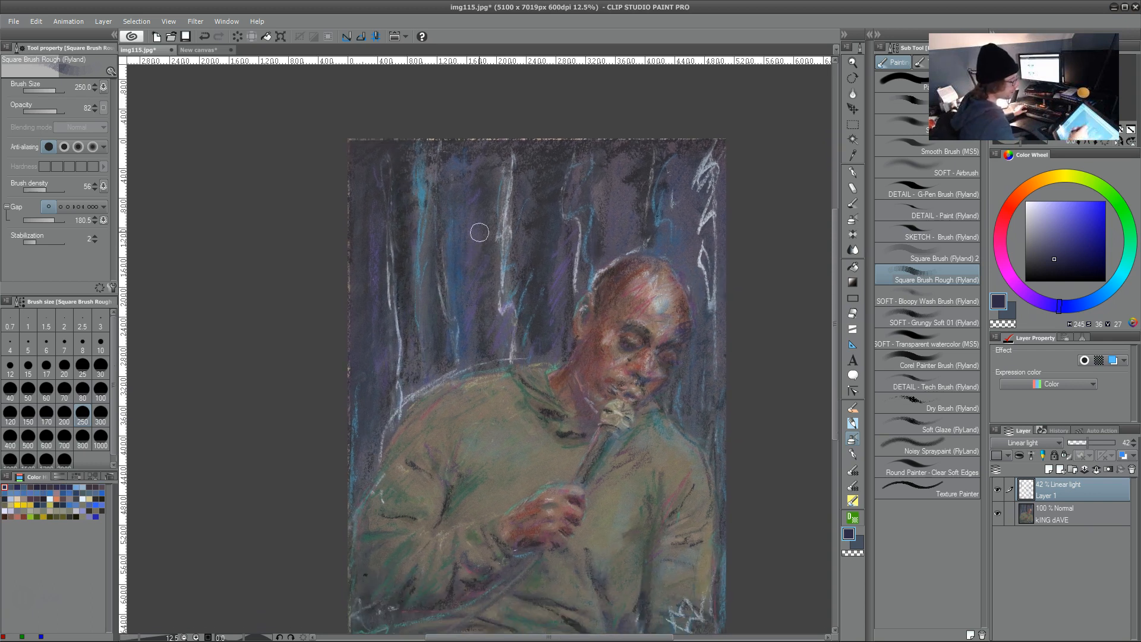
{"action": "left_click_drag", "start_coordinate": [487, 178], "coordinate": [487, 321]}
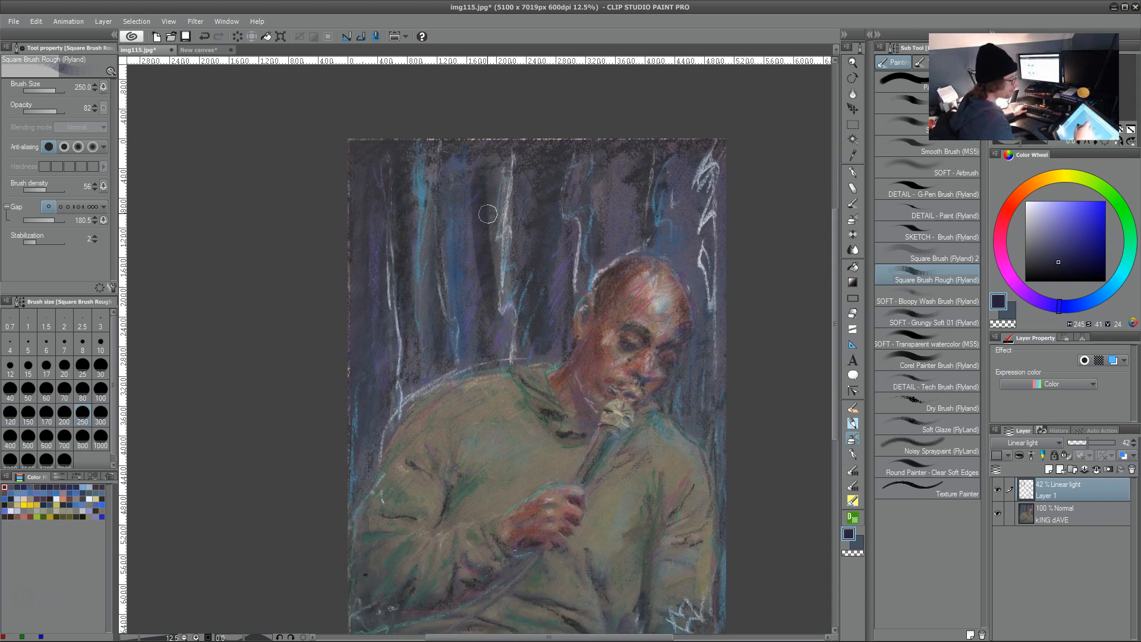
{"action": "left_click_drag", "start_coordinate": [492, 174], "coordinate": [492, 267]}
{"action": "left_click_drag", "start_coordinate": [558, 211], "coordinate": [560, 307]}
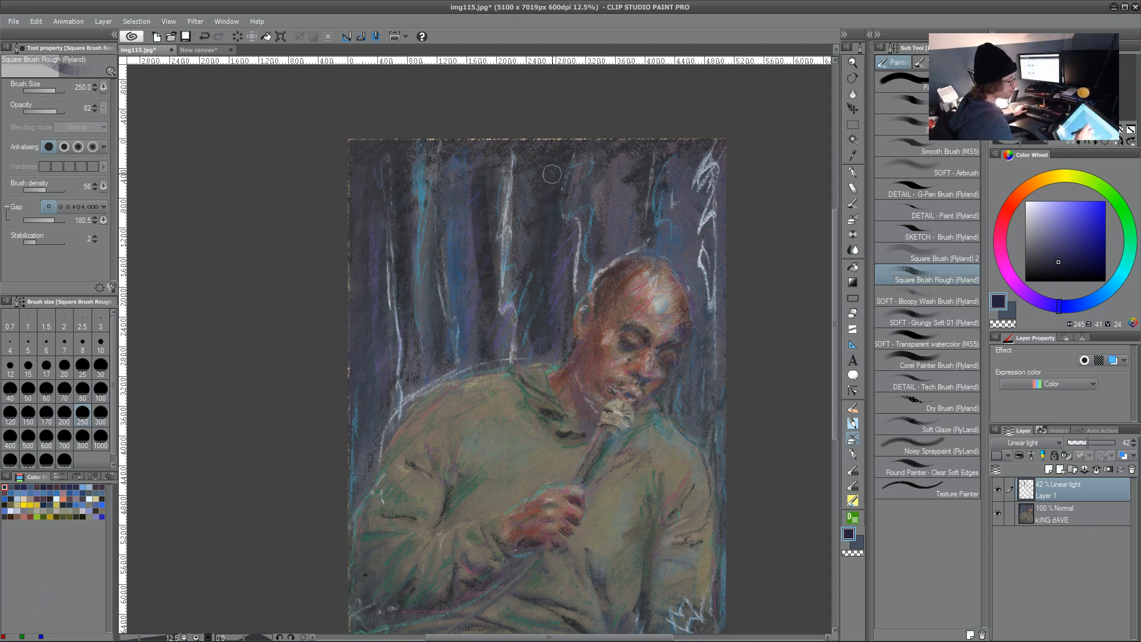
{"action": "left_click_drag", "start_coordinate": [360, 200], "coordinate": [365, 504]}
{"action": "mouse_move", "coordinate": [464, 332]}
{"action": "left_mouse_down"}
{"action": "mouse_move", "coordinate": [465, 347]}
{"action": "mouse_move", "coordinate": [390, 386]}
{"action": "left_mouse_up"}
{"action": "left_click_drag", "start_coordinate": [643, 218], "coordinate": [640, 437]}
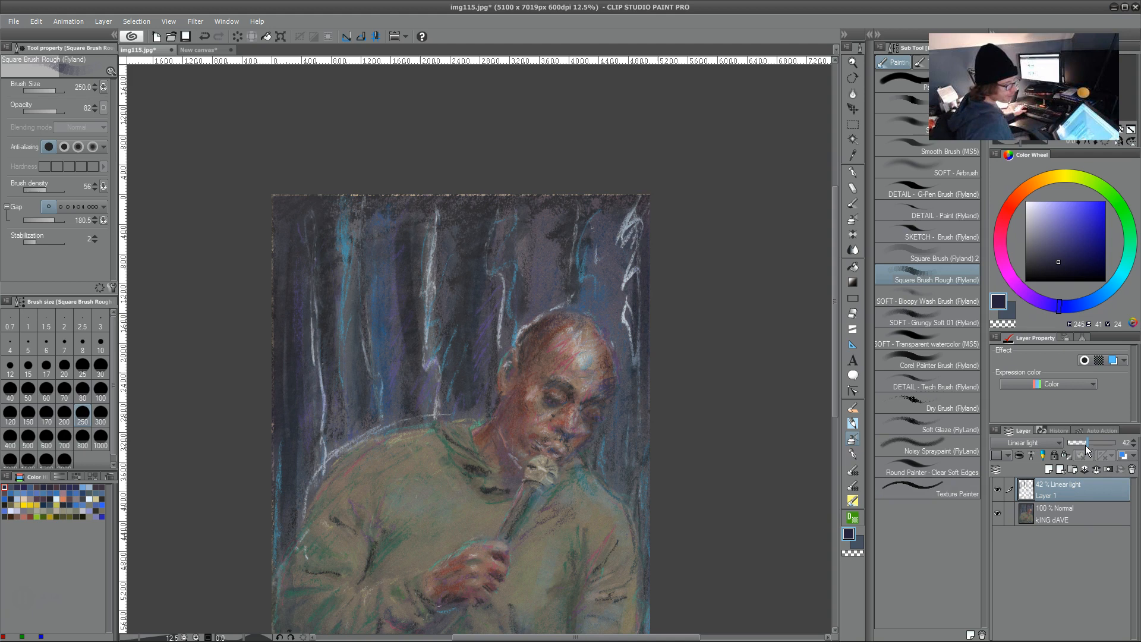
Drop the layer to 25% opacity, restore it to 100%, and adjust the purple.
{"action": "left_click_drag", "start_coordinate": [1086, 442], "coordinate": [1078, 443]}
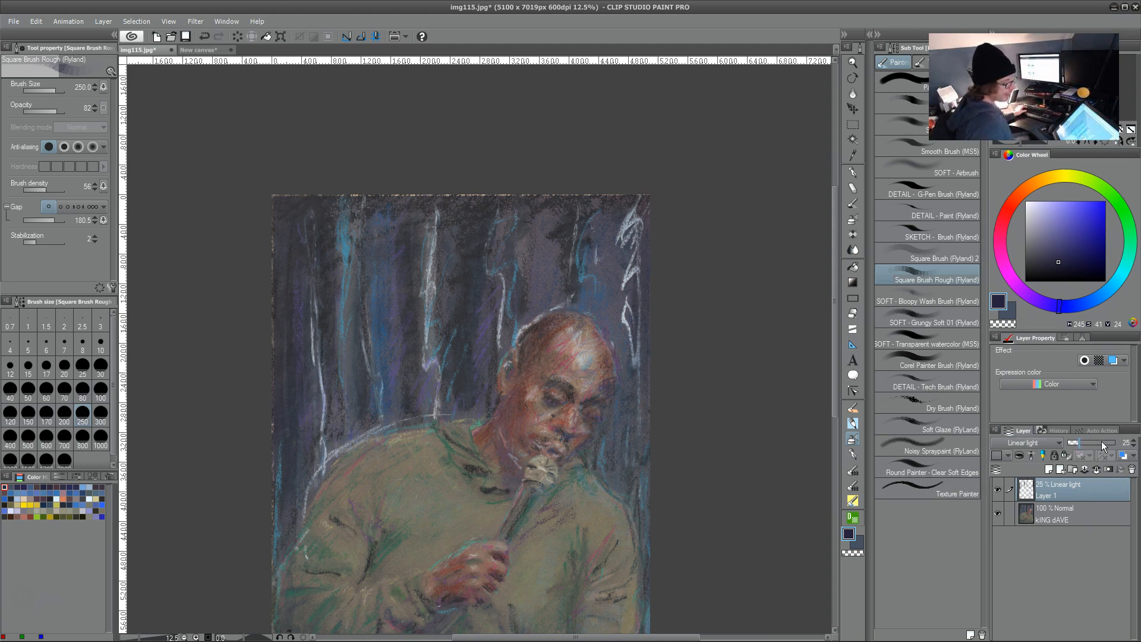
{"action": "left_click_drag", "start_coordinate": [1080, 443], "coordinate": [1136, 443]}
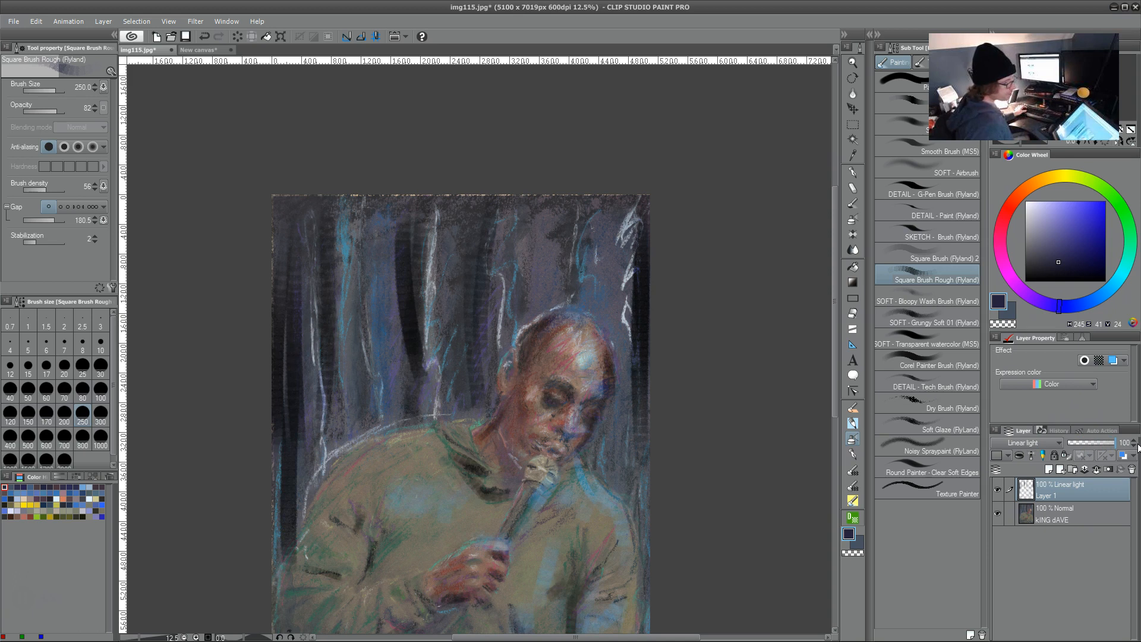
{"action": "left_click", "coordinate": [1064, 251]}
Test the purple on the scratch canvas, then again with the brush shrunk to 50.
{"action": "left_click", "coordinate": [194, 50]}
{"action": "left_click_drag", "start_coordinate": [437, 227], "coordinate": [384, 339]}
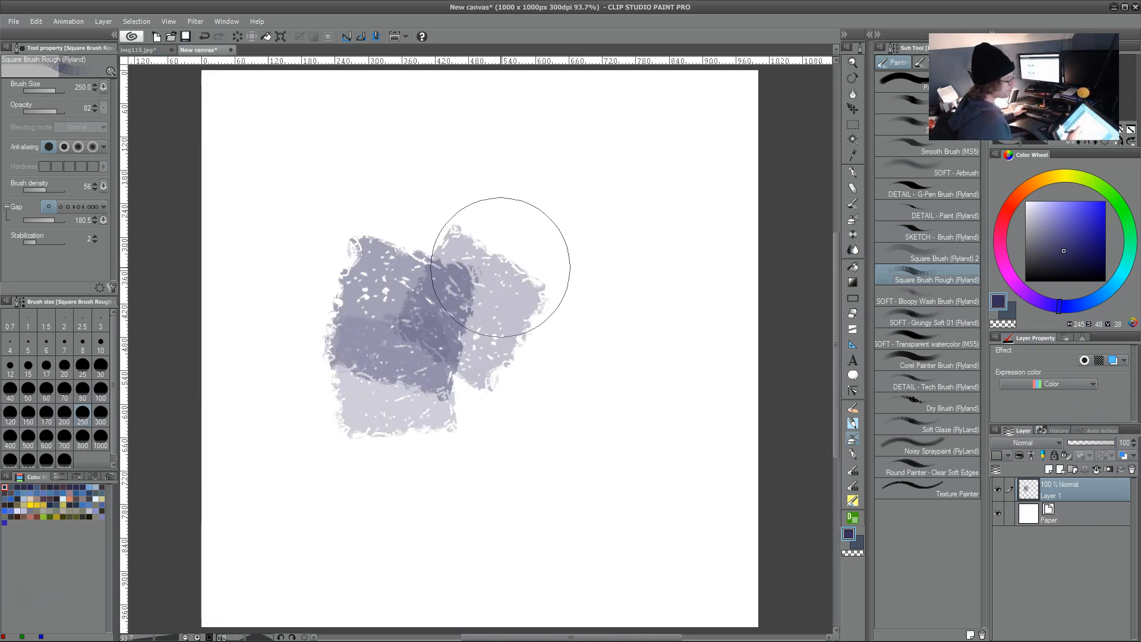
{"action": "left_click_drag", "start_coordinate": [481, 267], "coordinate": [535, 375]}
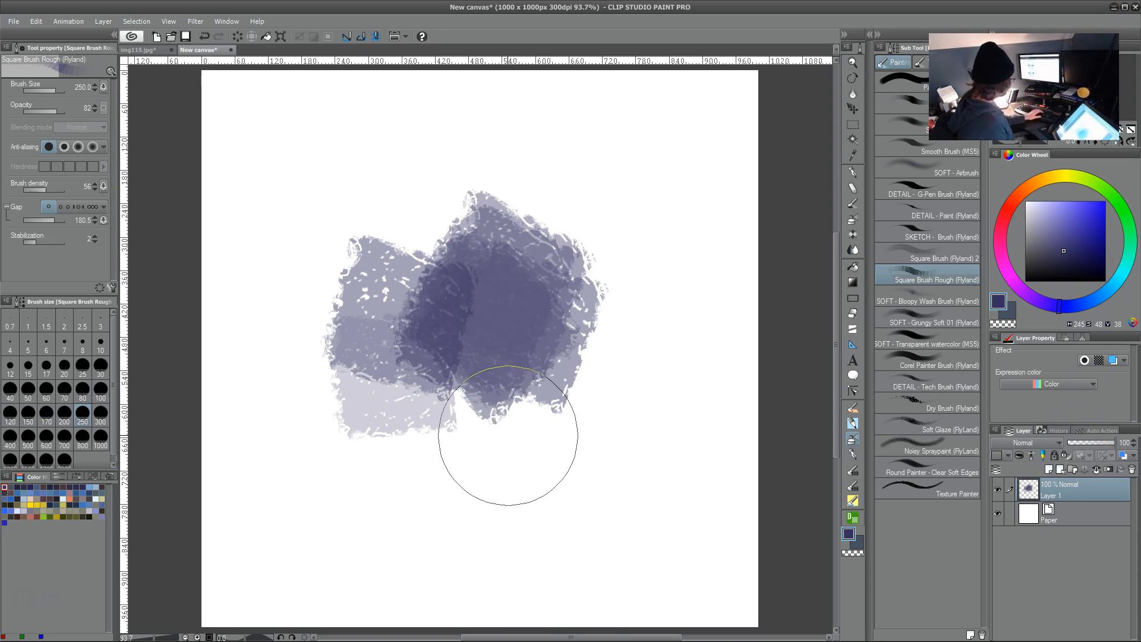
{"action": "key", "text": "bracketleft"}
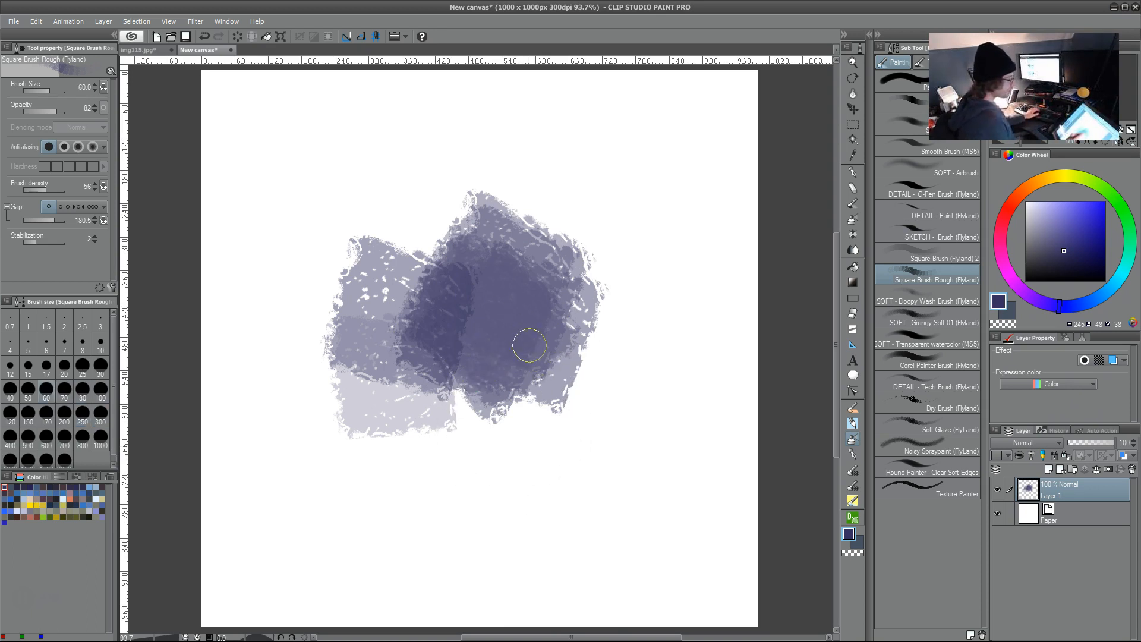
{"action": "left_click_drag", "start_coordinate": [503, 451], "coordinate": [535, 433]}
{"action": "left_click_drag", "start_coordinate": [513, 482], "coordinate": [580, 428]}
Back on img115.jpg, paint a thin dark vertical background stroke and lower Layer 1 to 21% opacity.
{"action": "left_click", "coordinate": [142, 50]}
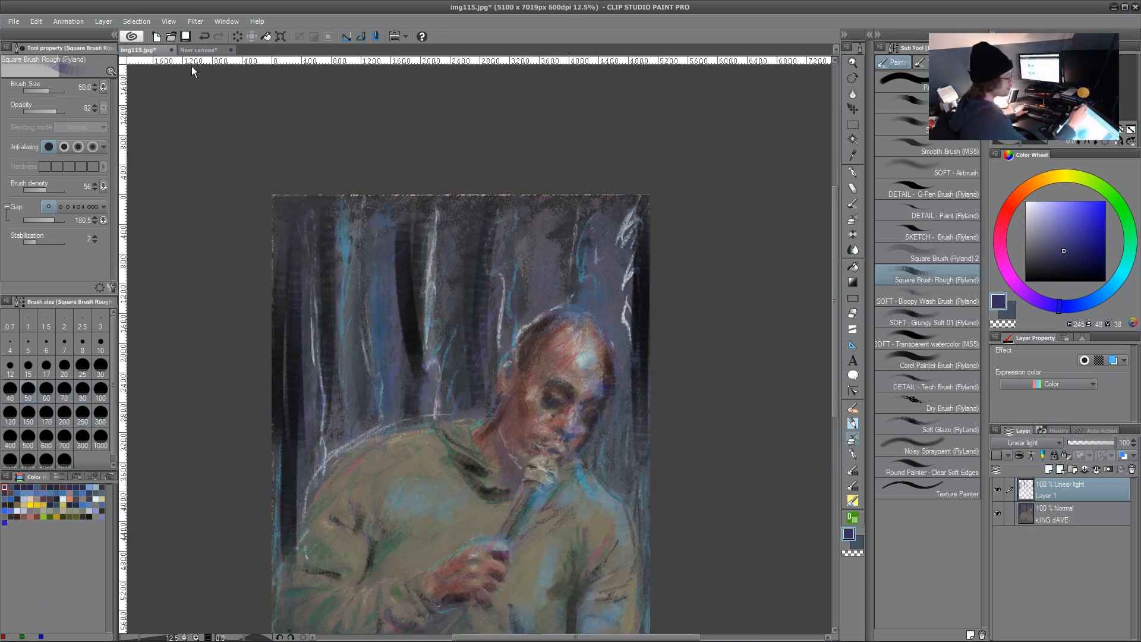
{"action": "left_click_drag", "start_coordinate": [377, 245], "coordinate": [373, 391]}
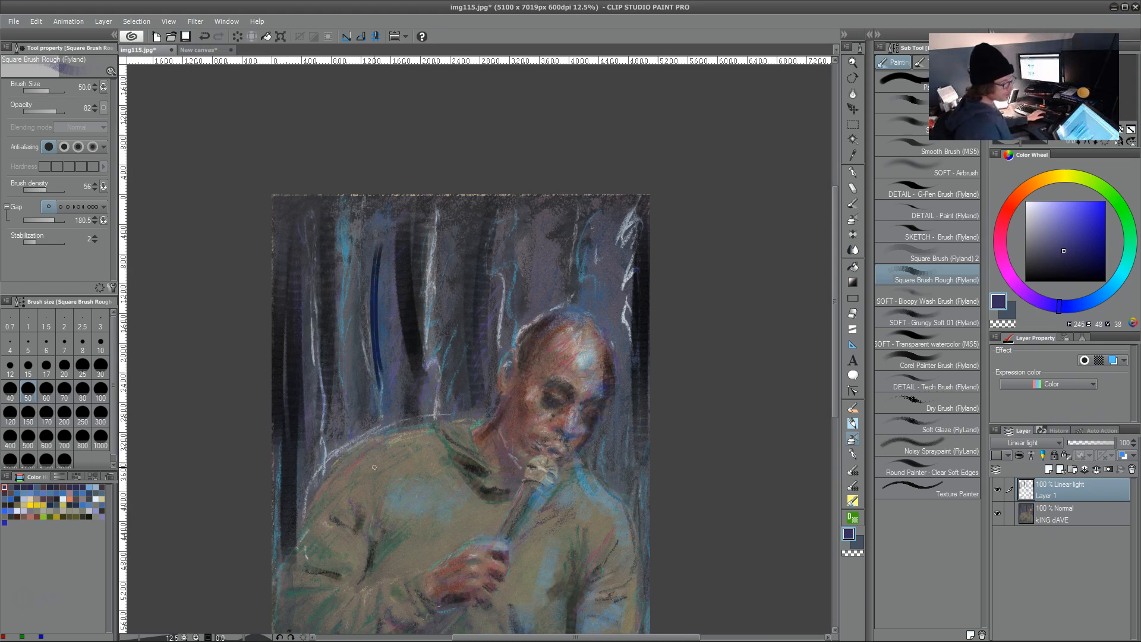
{"action": "left_click_drag", "start_coordinate": [1116, 442], "coordinate": [1072, 443]}
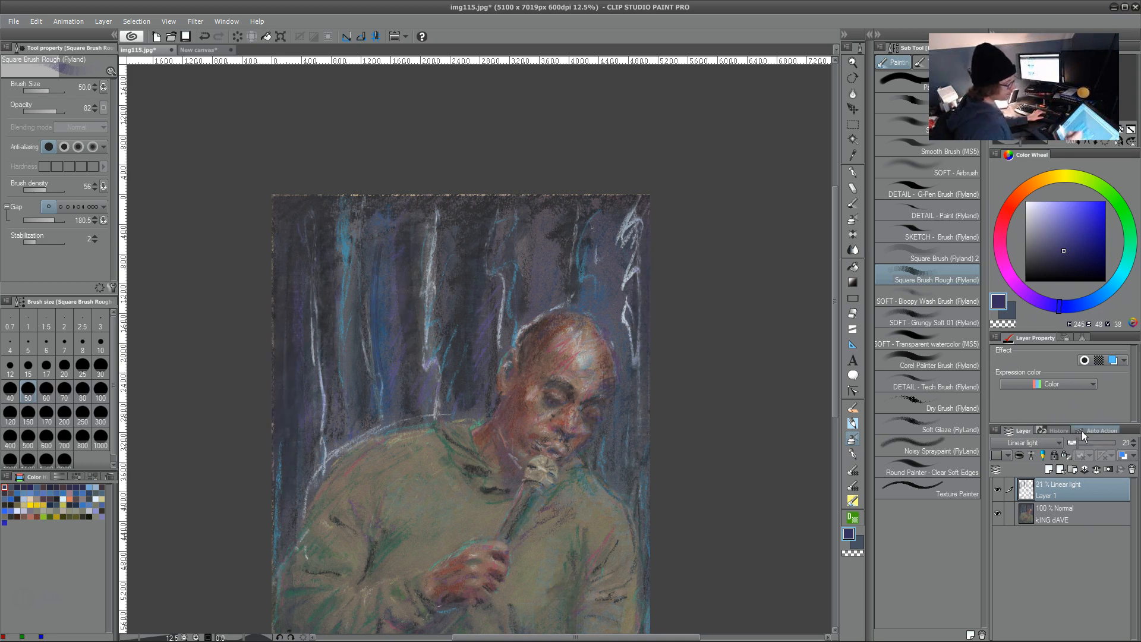